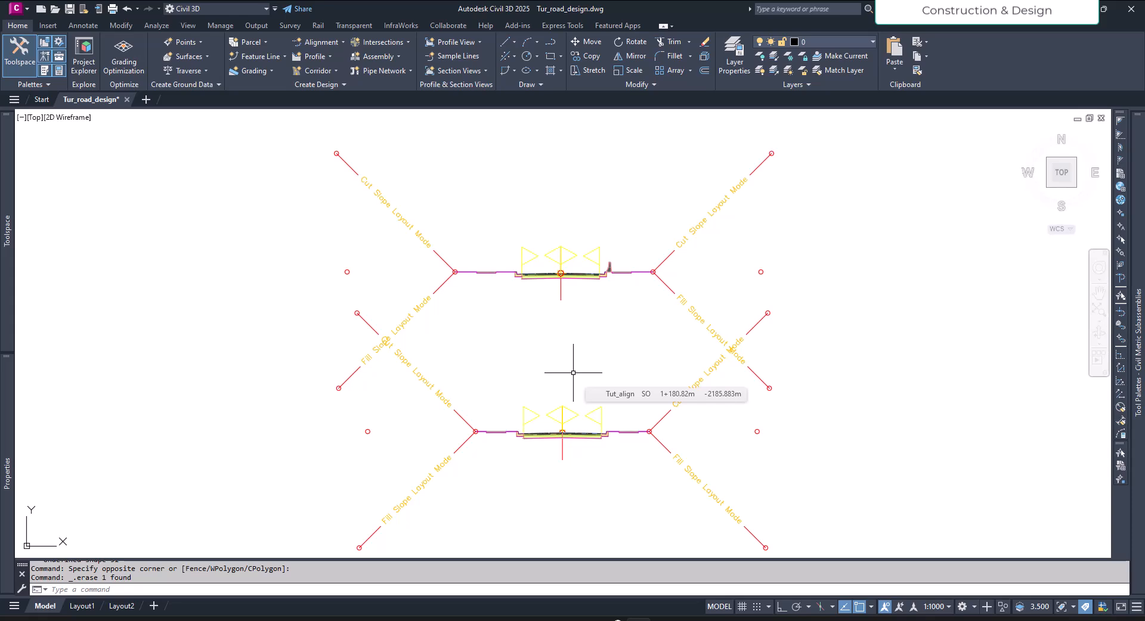
{"action": "scroll", "coordinate": [573, 372], "scroll_direction": "down", "scroll_amount": 2}
{"action": "scroll", "coordinate": [573, 373], "scroll_direction": "up", "scroll_amount": 2}
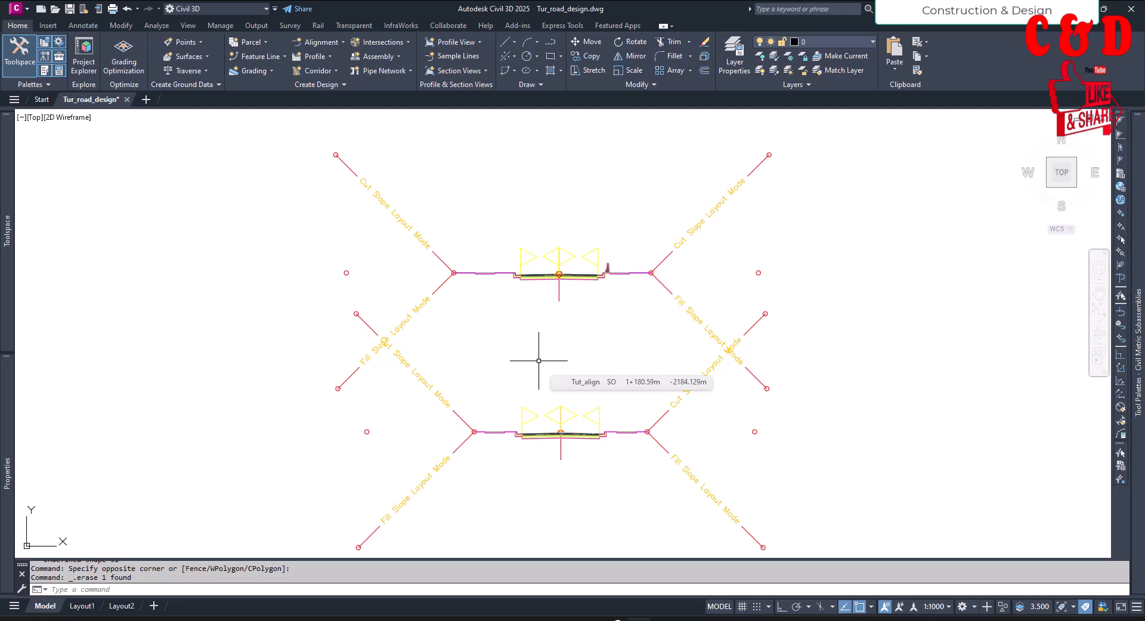
{"action": "scroll", "coordinate": [580, 349], "scroll_direction": "down", "scroll_amount": 2}
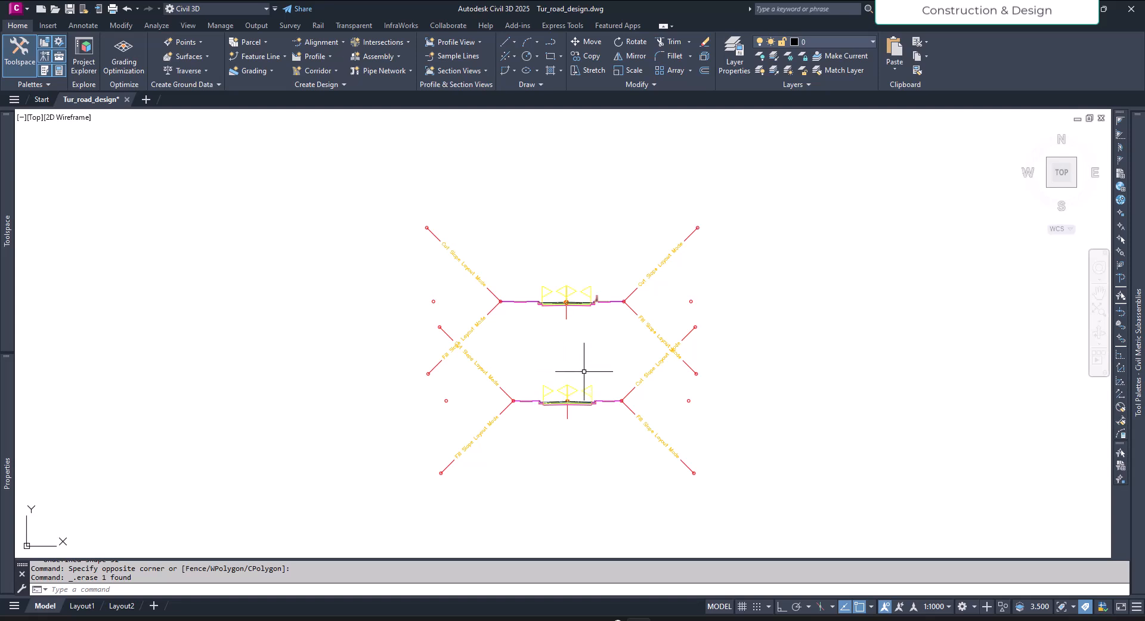
{"action": "scroll", "coordinate": [570, 371], "scroll_direction": "up", "scroll_amount": 2}
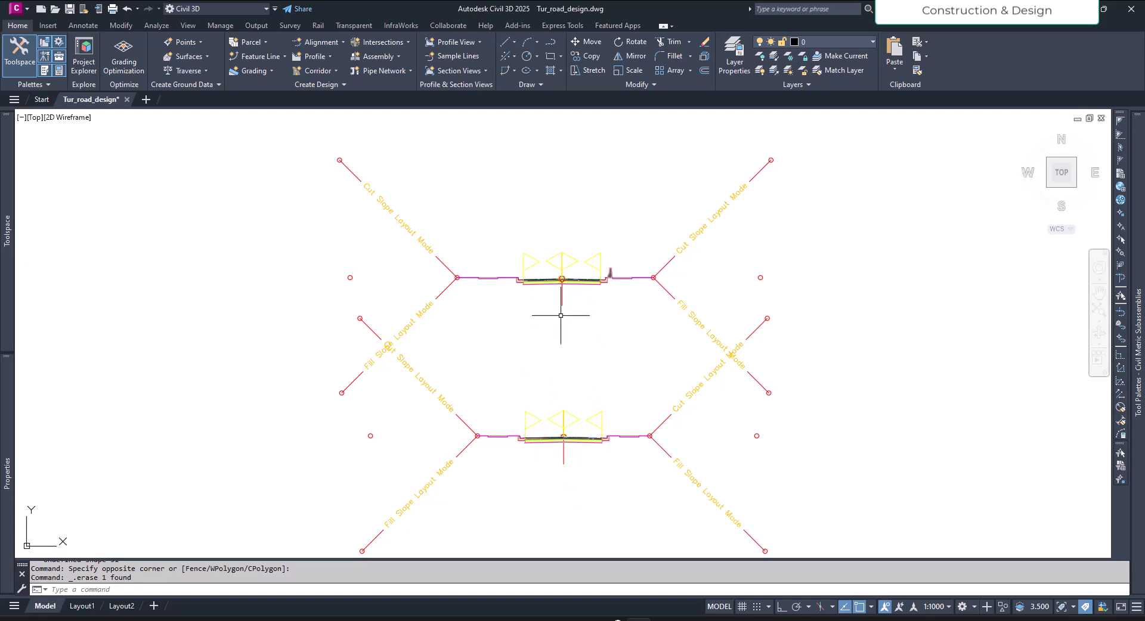
Start a multiline text (MTEXT) and define its text box just below the upper assembly, across its centreline marker.
{"action": "scroll", "coordinate": [578, 301], "scroll_direction": "up", "scroll_amount": 4}
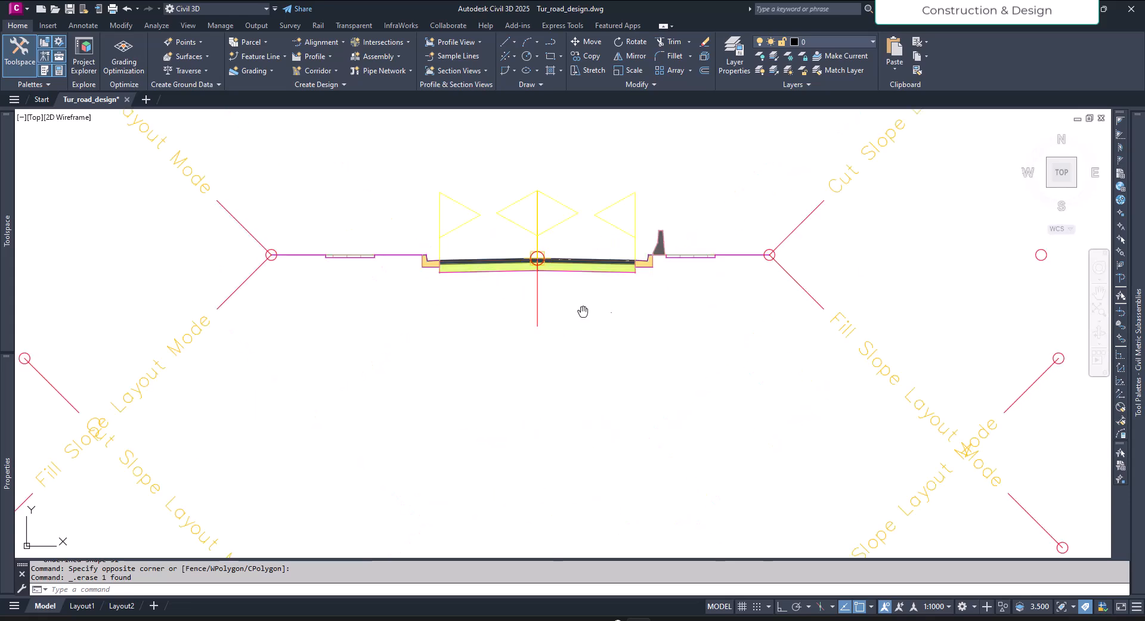
{"action": "scroll", "coordinate": [569, 355], "scroll_direction": "up", "scroll_amount": 2}
{"action": "scroll", "coordinate": [581, 376], "scroll_direction": "down", "scroll_amount": 1}
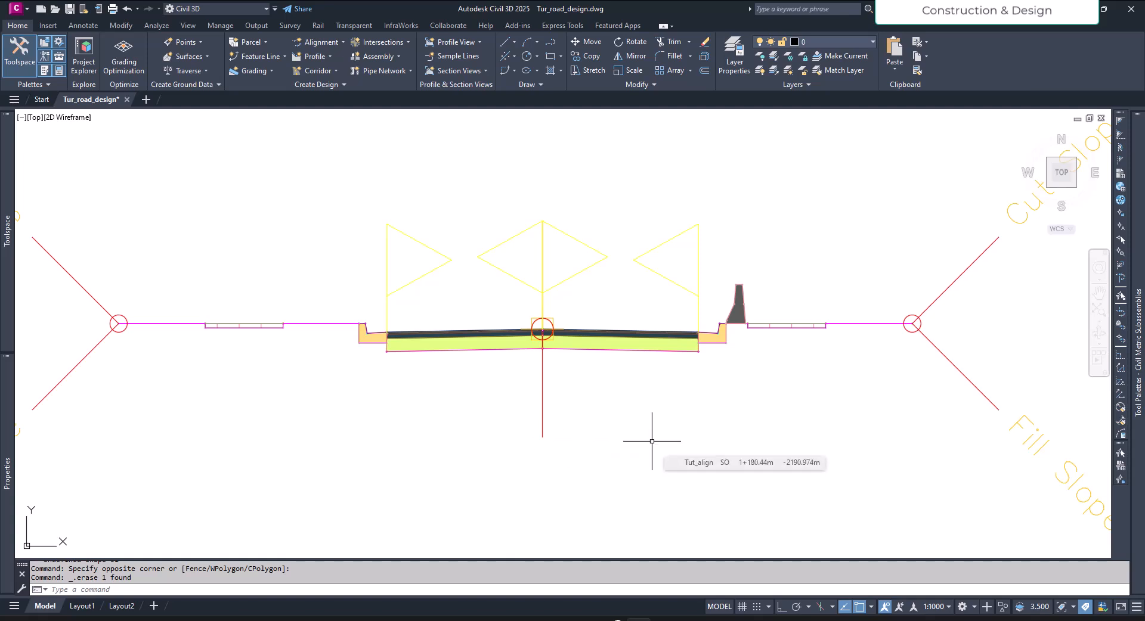
{"action": "type", "text": "Mtext"}
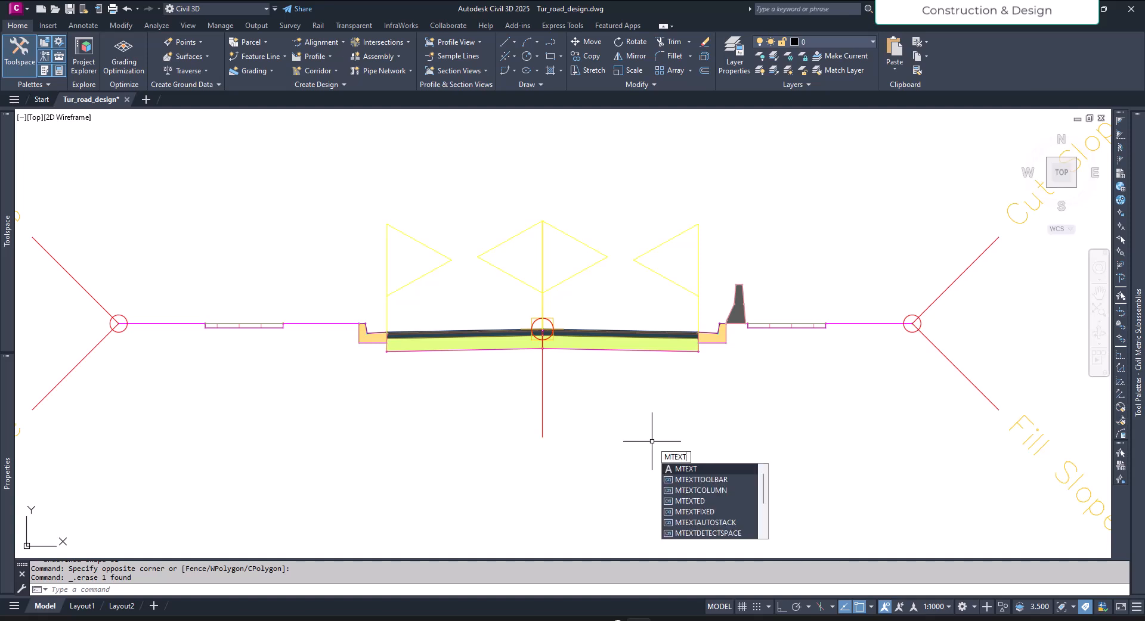
{"action": "key", "text": "Return"}
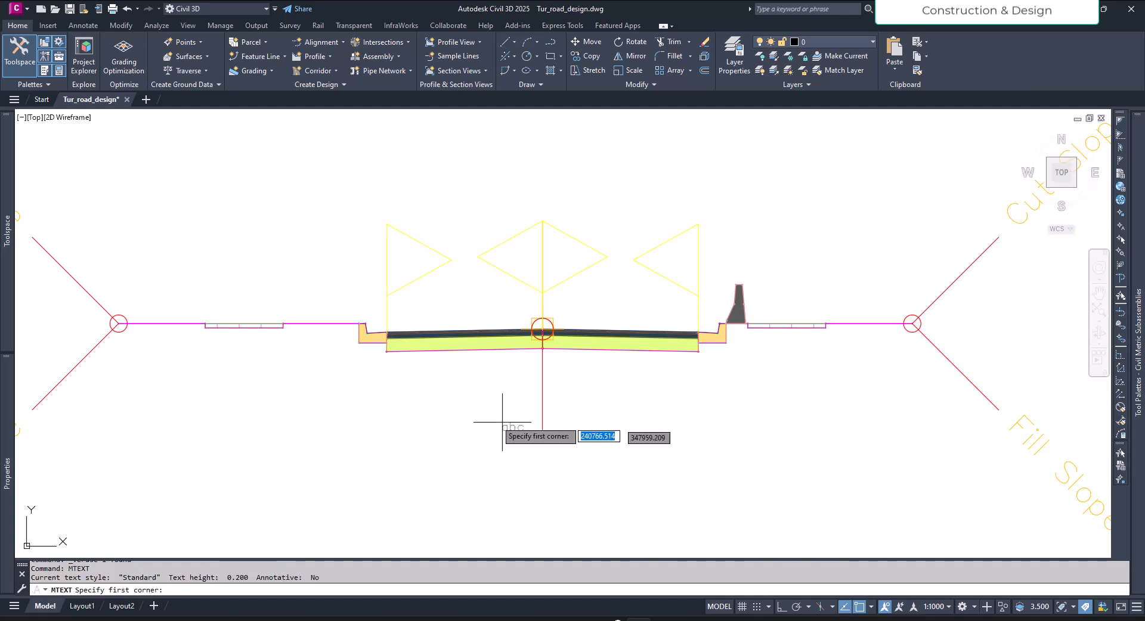
{"action": "left_click", "coordinate": [466, 422]}
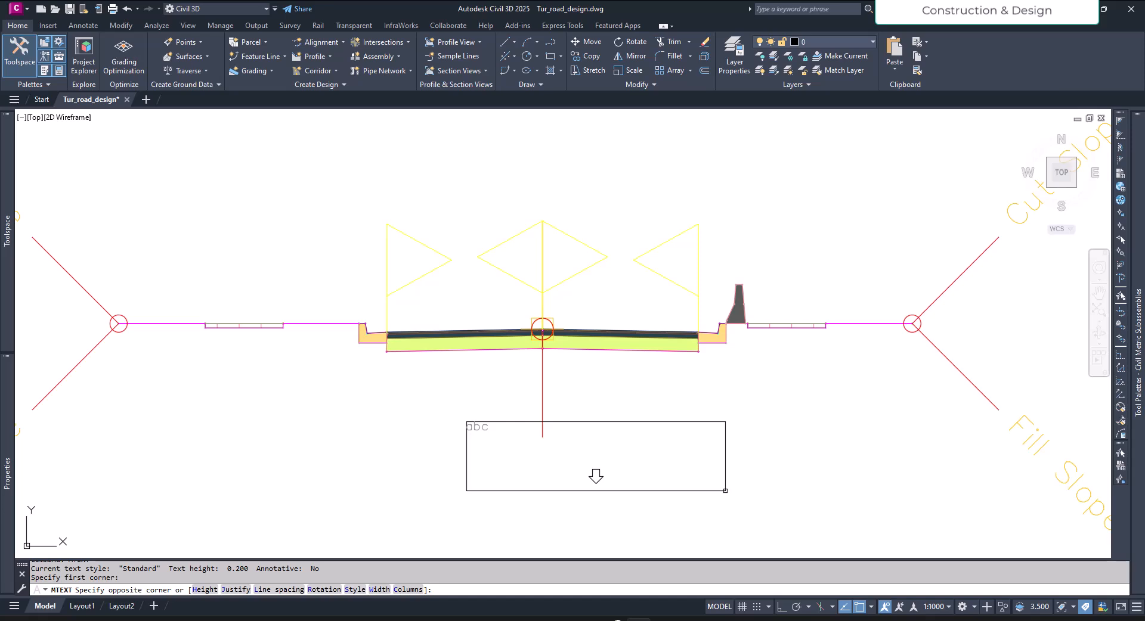
{"action": "left_click", "coordinate": [728, 493]}
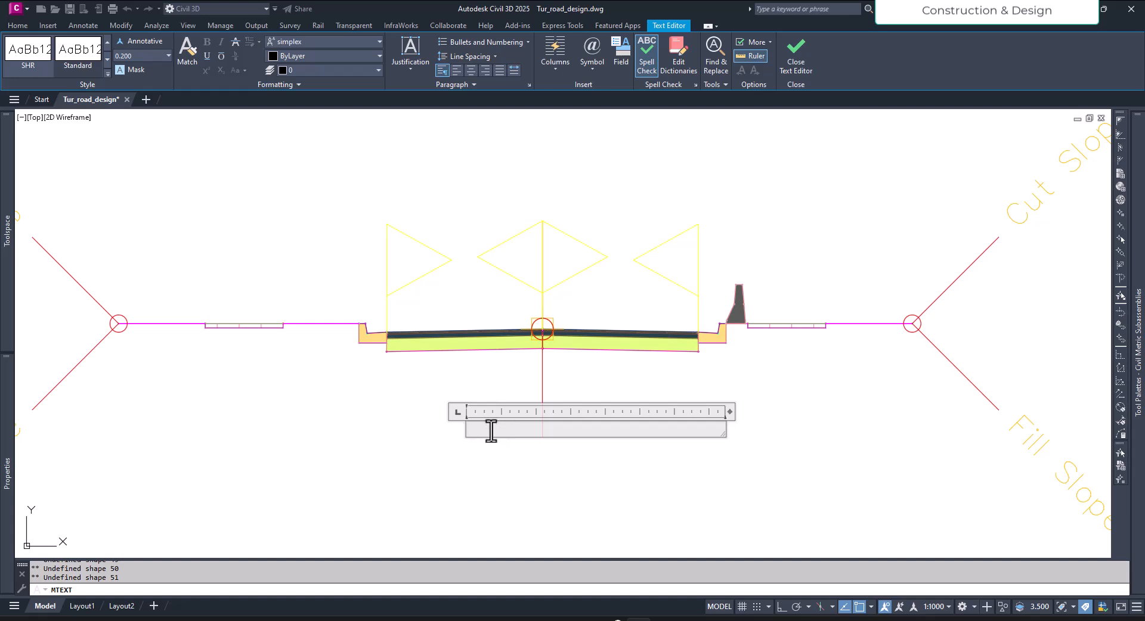
Start inserting a field of category Objects, type Object, in the text and link it to the upper assembly's baseline.
{"action": "left_click", "coordinate": [618, 59]}
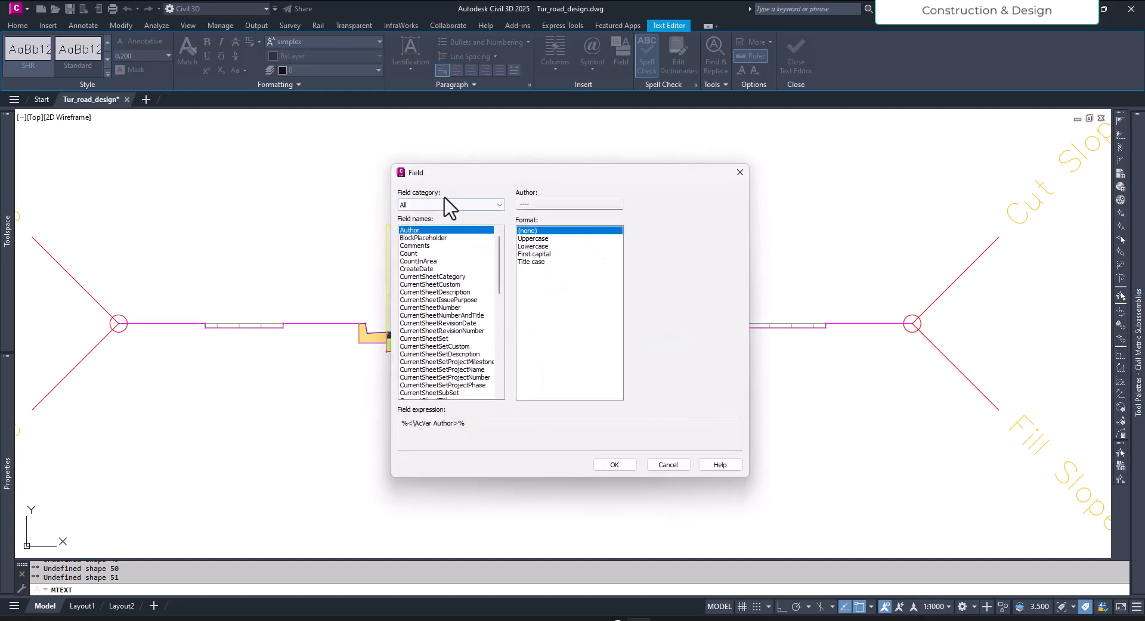
{"action": "left_click_drag", "start_coordinate": [489, 182], "coordinate": [766, 142]}
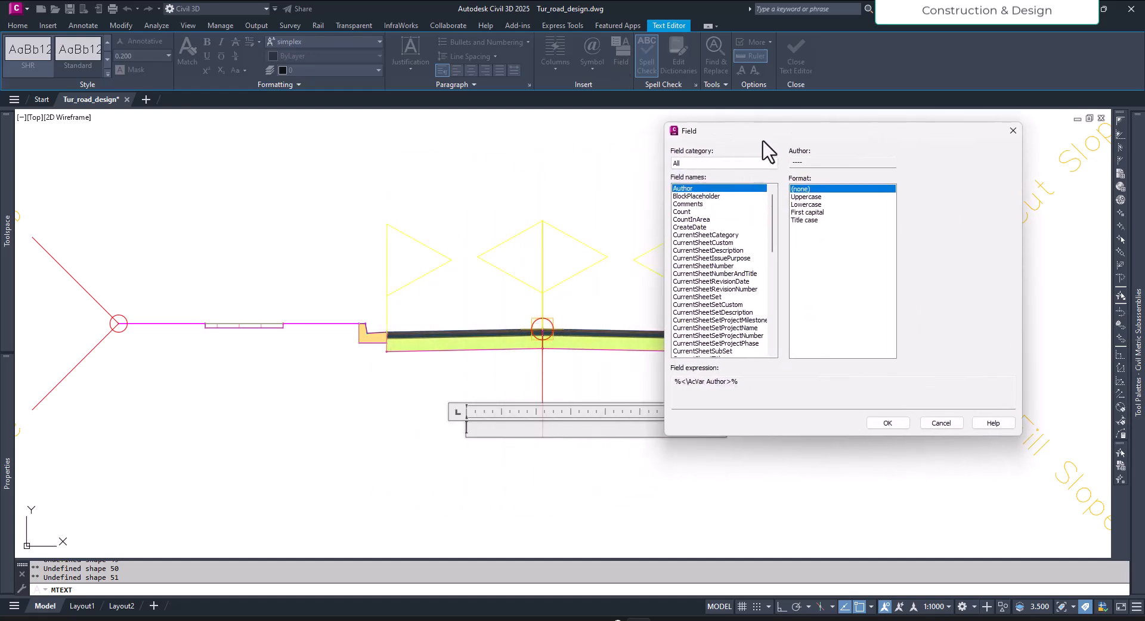
{"action": "left_click", "coordinate": [728, 163]}
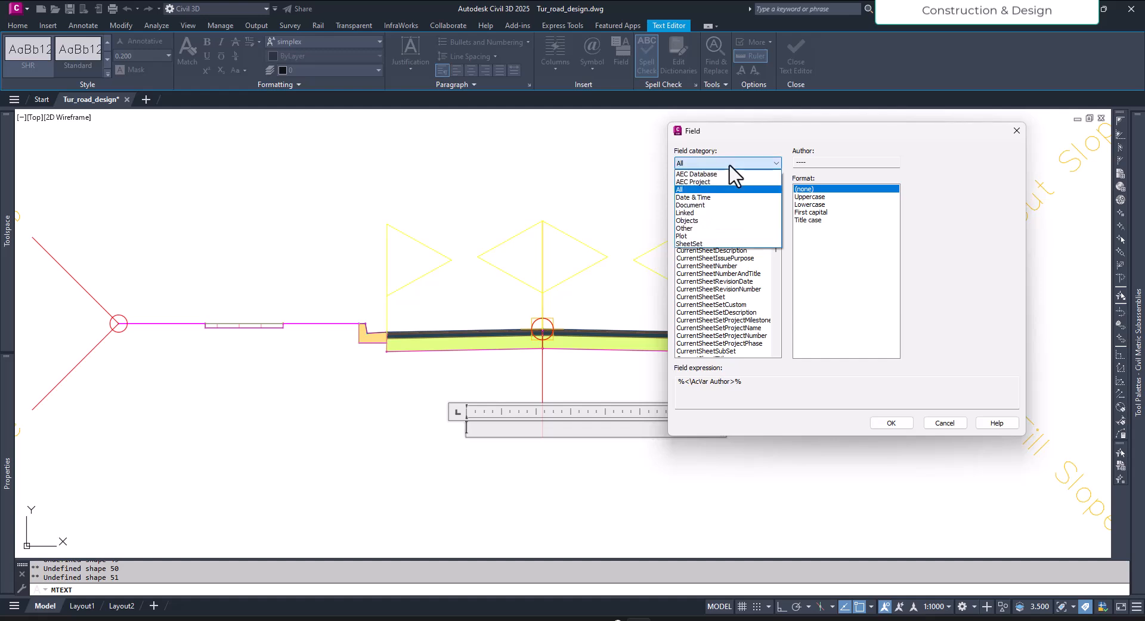
{"action": "left_click", "coordinate": [690, 221]}
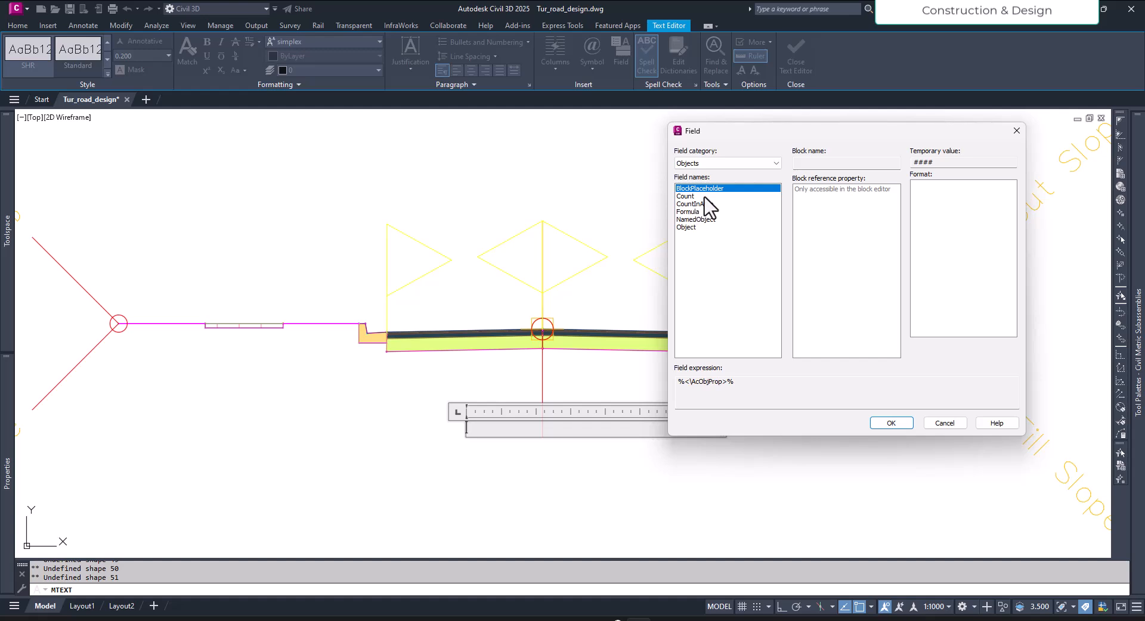
{"action": "left_click", "coordinate": [689, 227]}
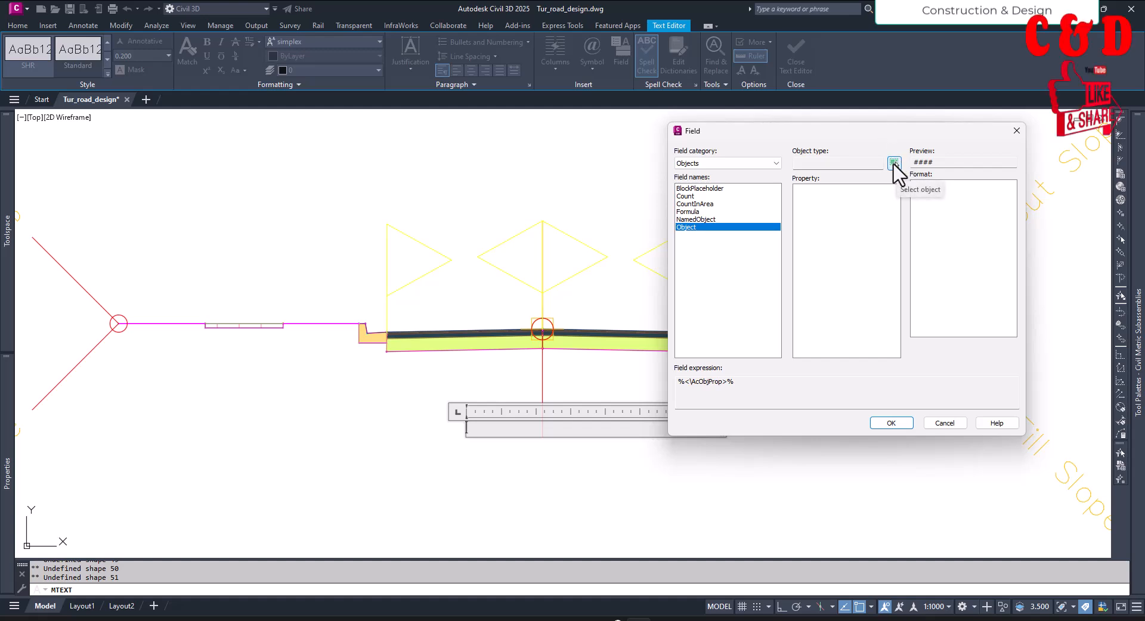
{"action": "left_click", "coordinate": [894, 162]}
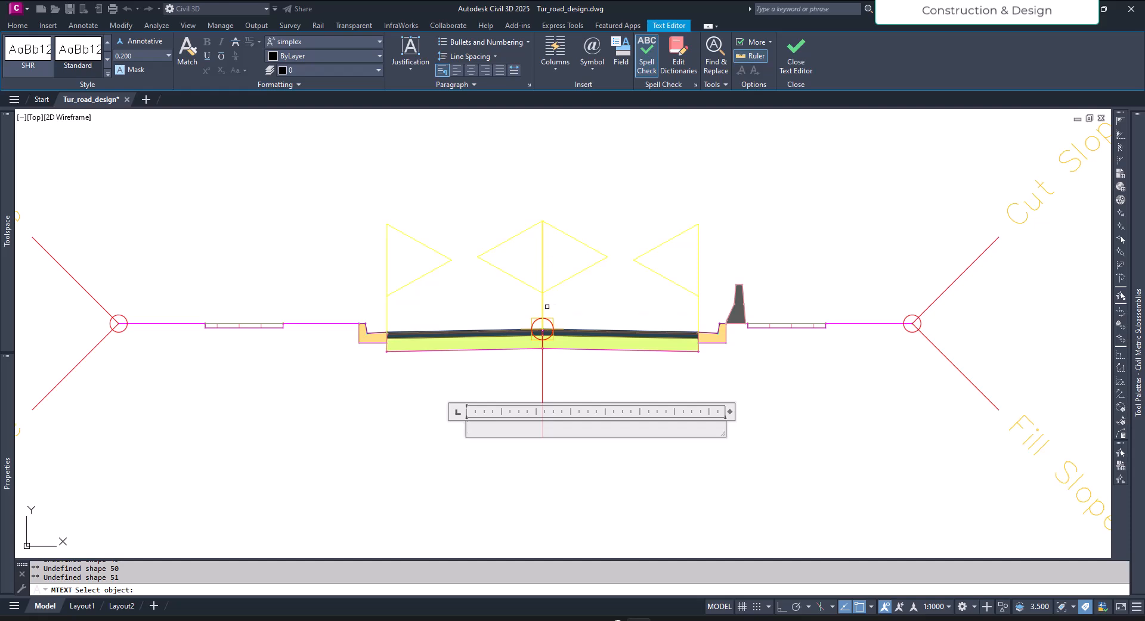
{"action": "left_click", "coordinate": [542, 300]}
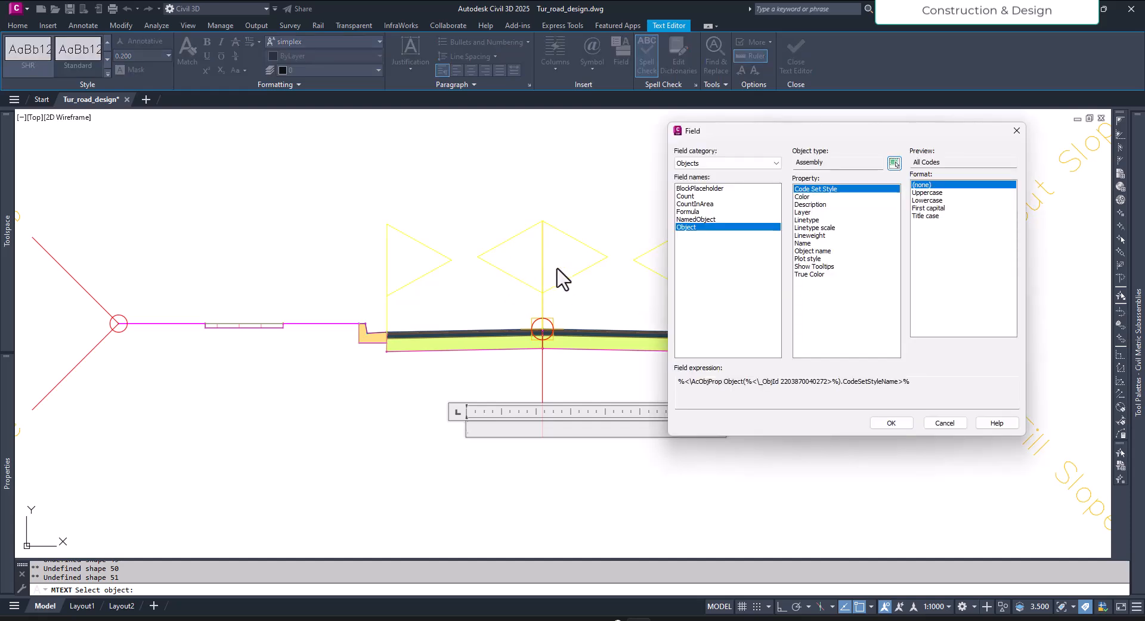
Make the field show the assembly's Name property in Title case format and insert it into the text.
{"action": "left_click", "coordinate": [815, 198]}
{"action": "left_click", "coordinate": [815, 190]}
{"action": "left_click", "coordinate": [806, 243]}
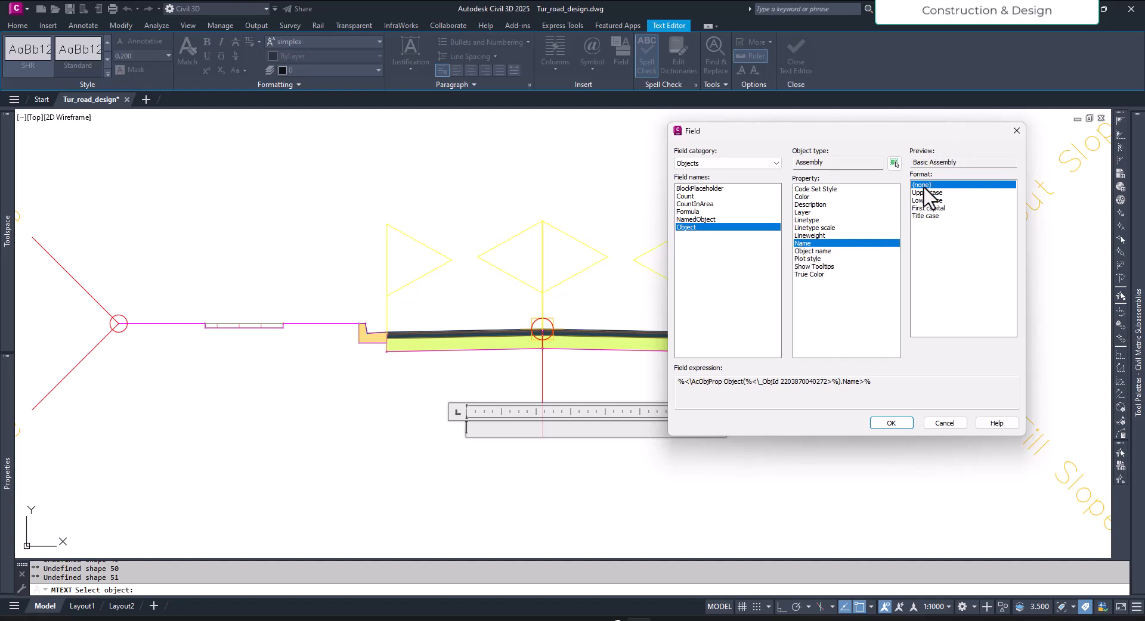
{"action": "left_click", "coordinate": [930, 217]}
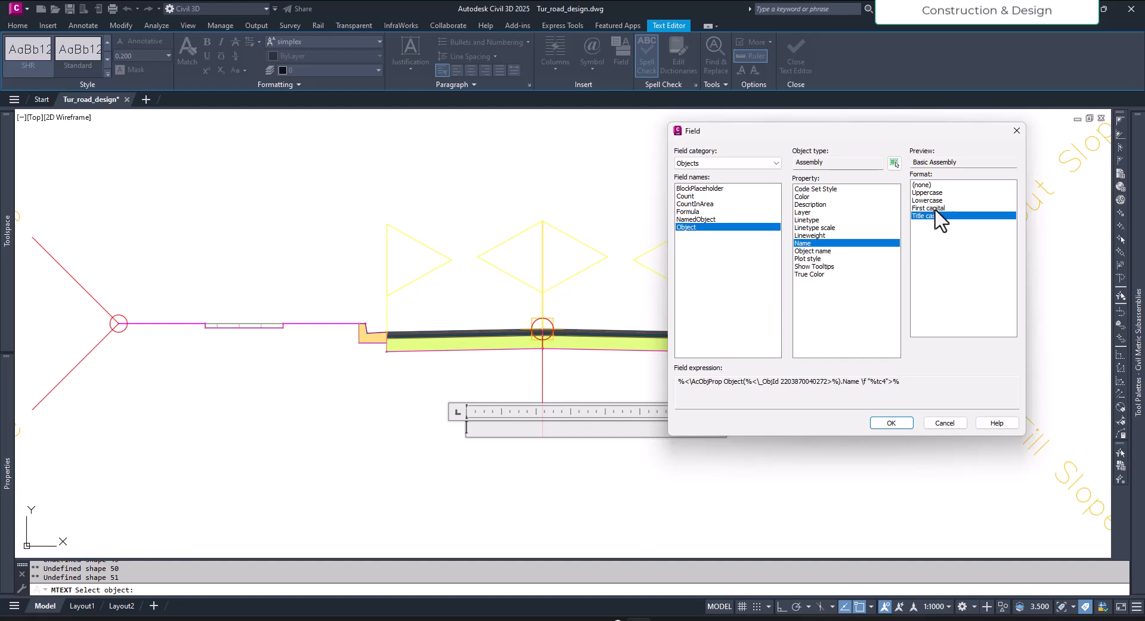
{"action": "left_click", "coordinate": [930, 193]}
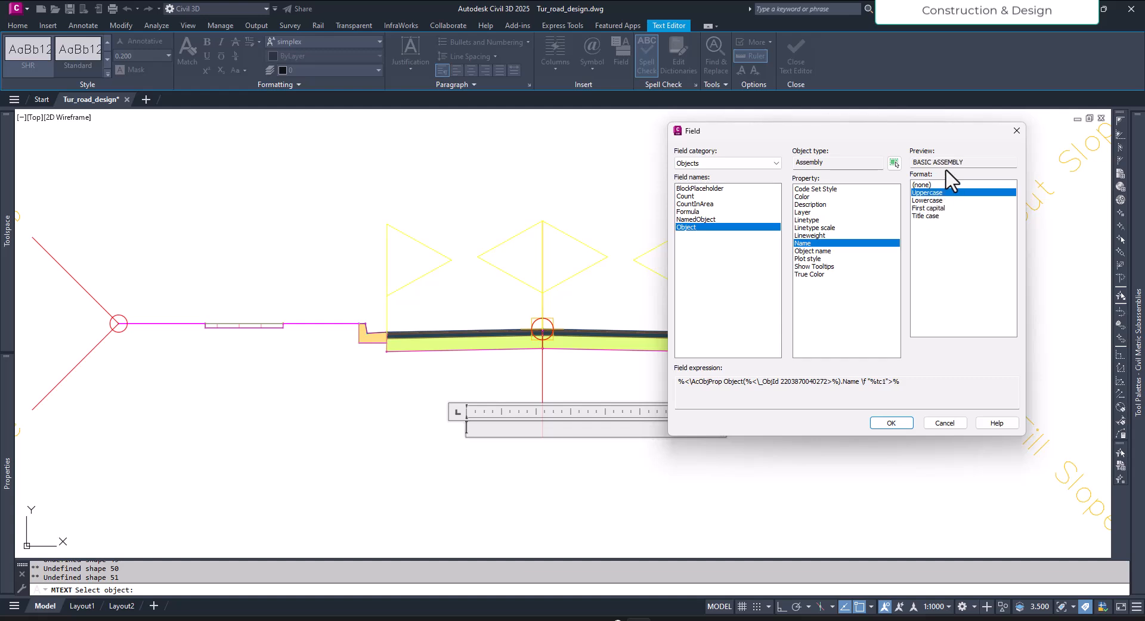
{"action": "left_click", "coordinate": [933, 209]}
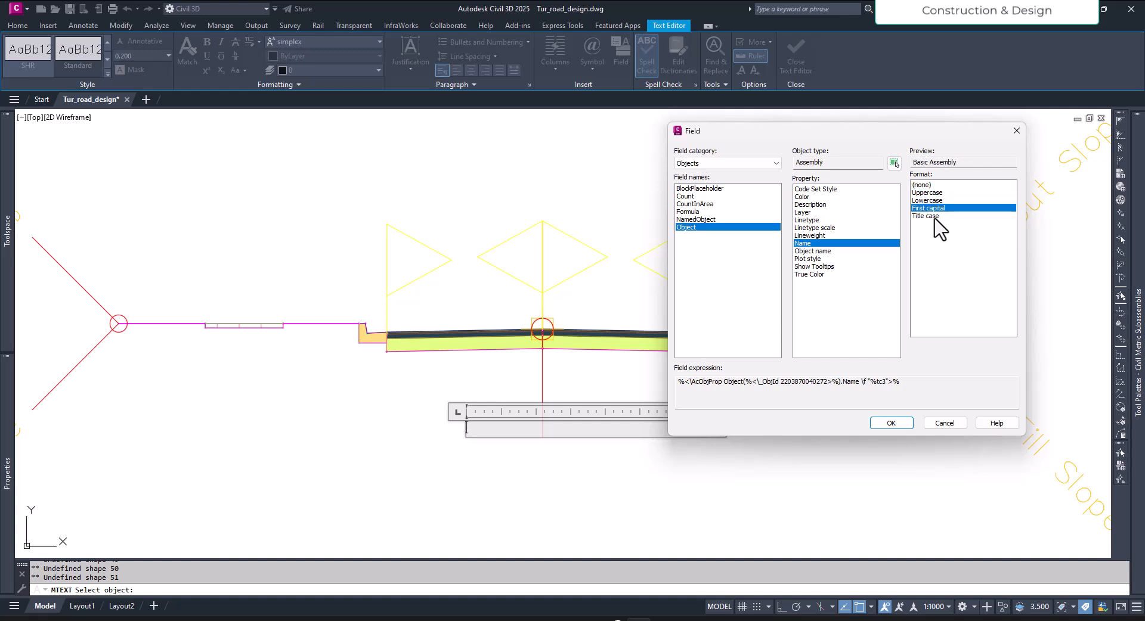
{"action": "left_click", "coordinate": [934, 217]}
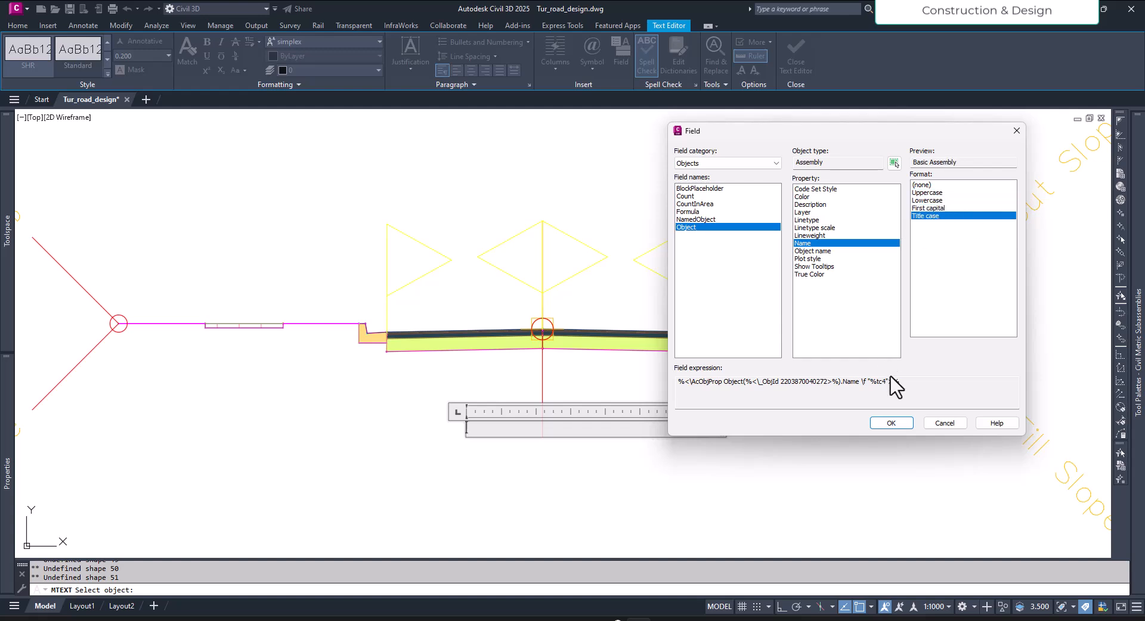
{"action": "left_click", "coordinate": [902, 421]}
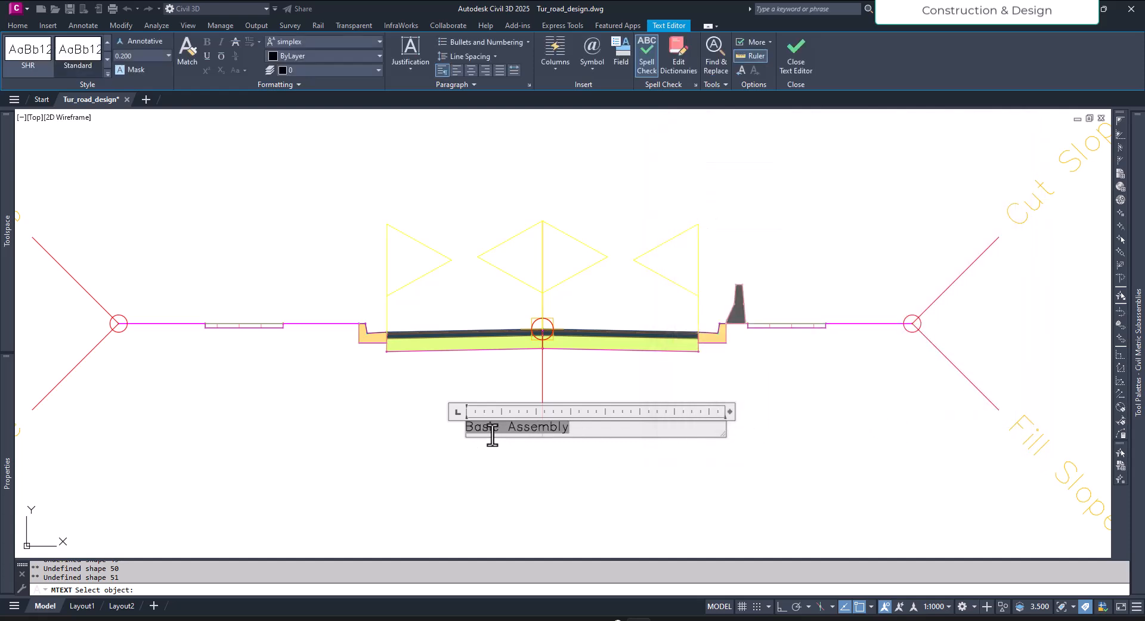
Change the font of the inserted assembly name field to Arial.
{"action": "left_click_drag", "start_coordinate": [582, 427], "coordinate": [490, 420]}
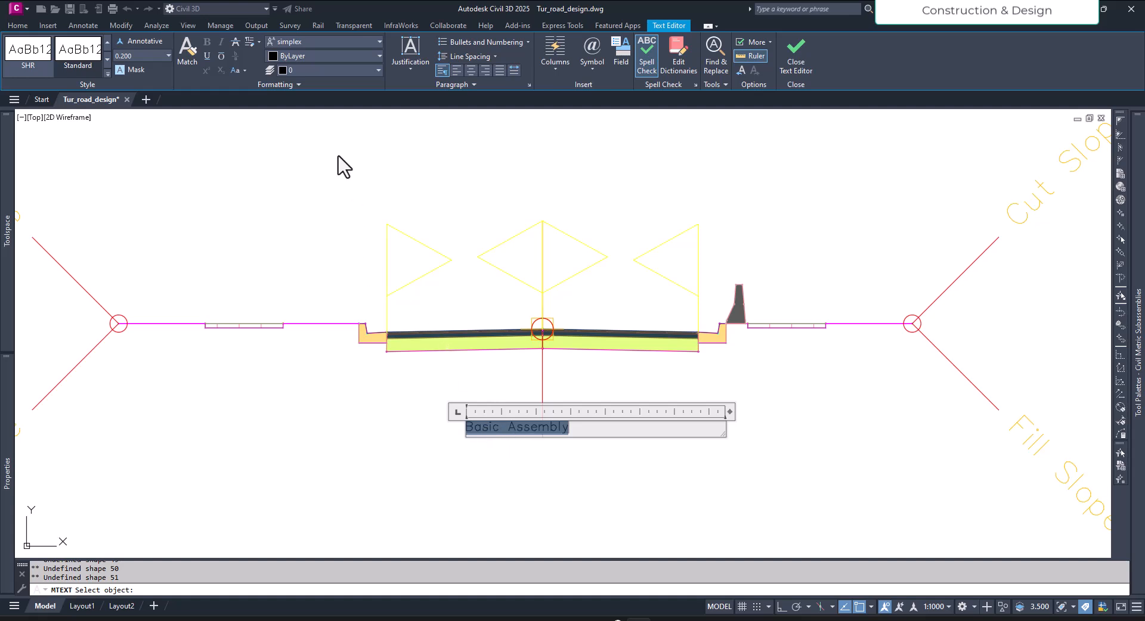
{"action": "left_click", "coordinate": [296, 46]}
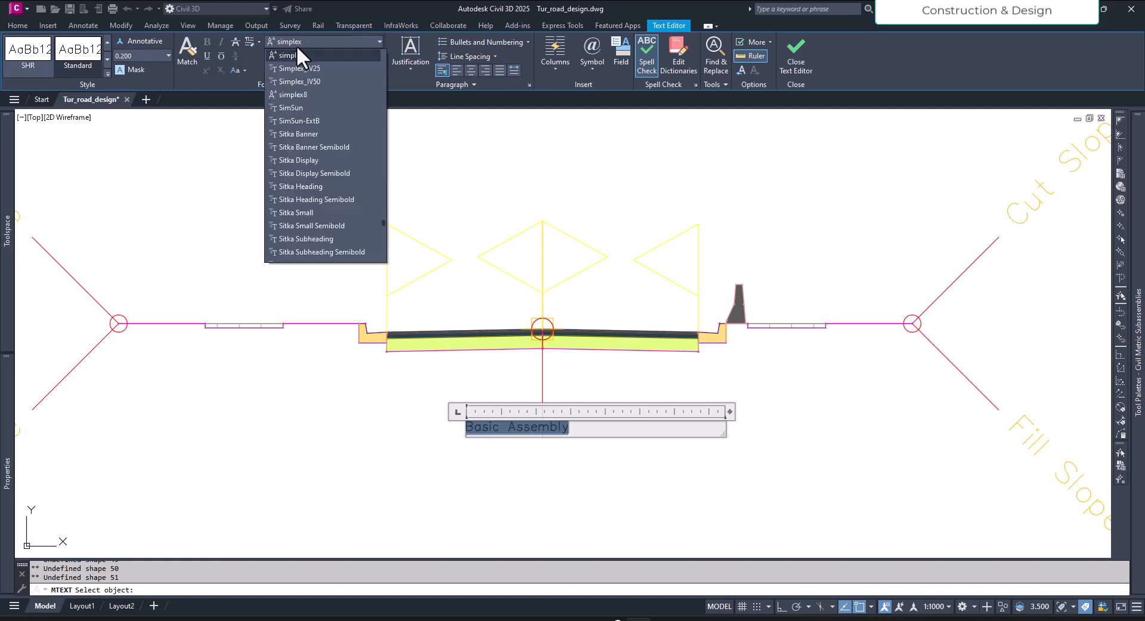
{"action": "key", "text": "a"}
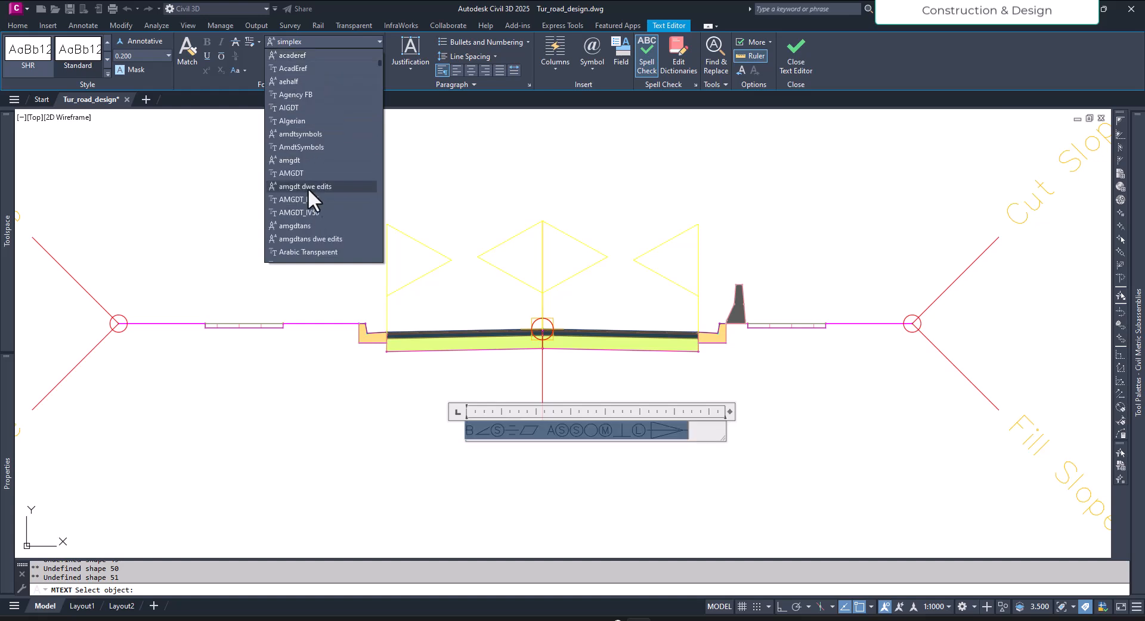
{"action": "scroll", "coordinate": [310, 247], "scroll_direction": "down", "scroll_amount": 1}
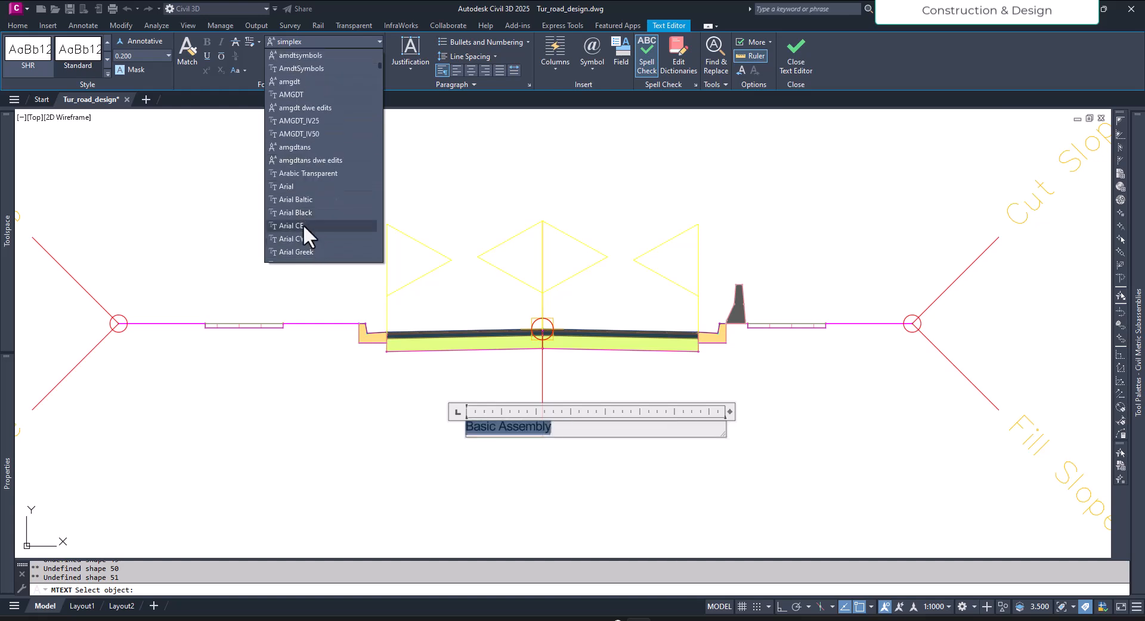
{"action": "left_click", "coordinate": [297, 200]}
Colour the assembly name text Magenta and finish editing the multiline text.
{"action": "left_click_drag", "start_coordinate": [560, 431], "coordinate": [467, 427]}
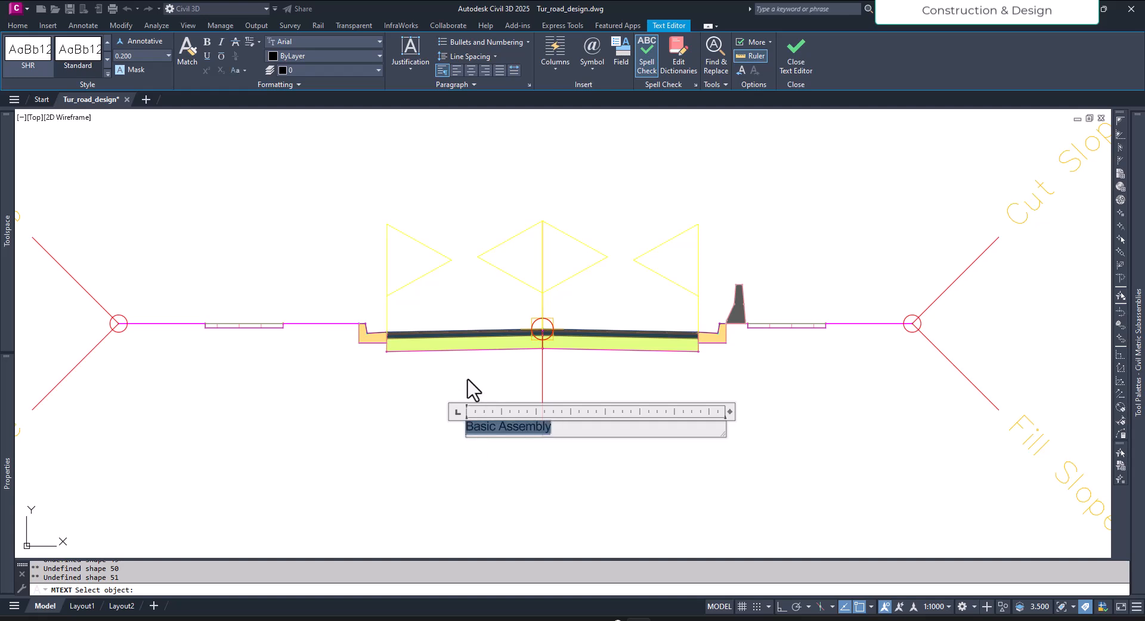
{"action": "left_click", "coordinate": [312, 68]}
{"action": "left_click", "coordinate": [306, 67]}
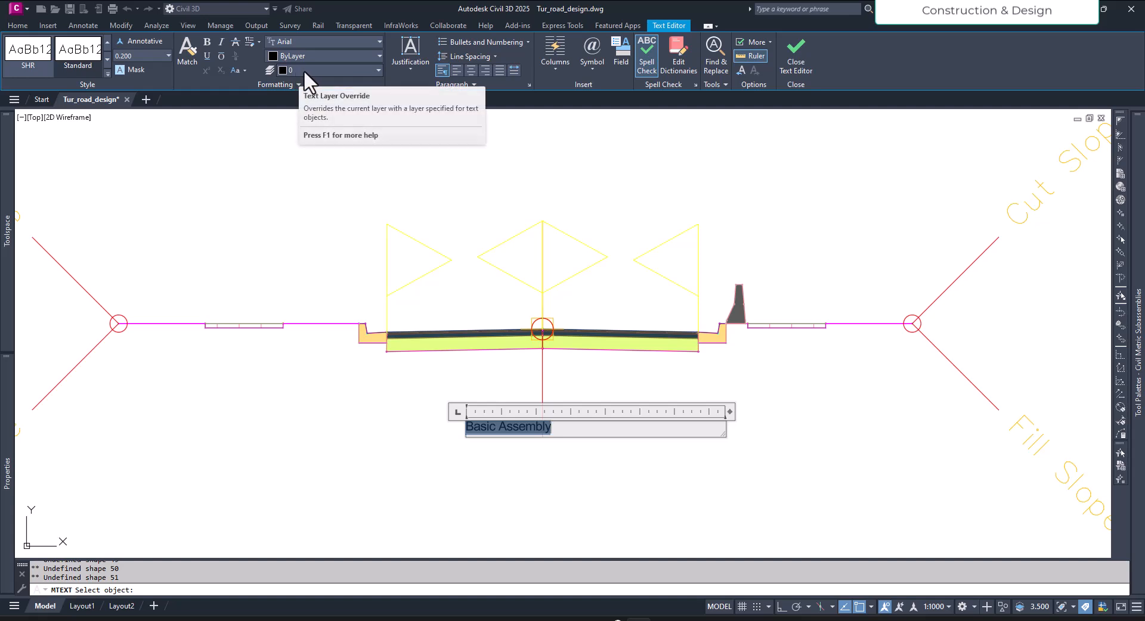
{"action": "left_click", "coordinate": [314, 70]}
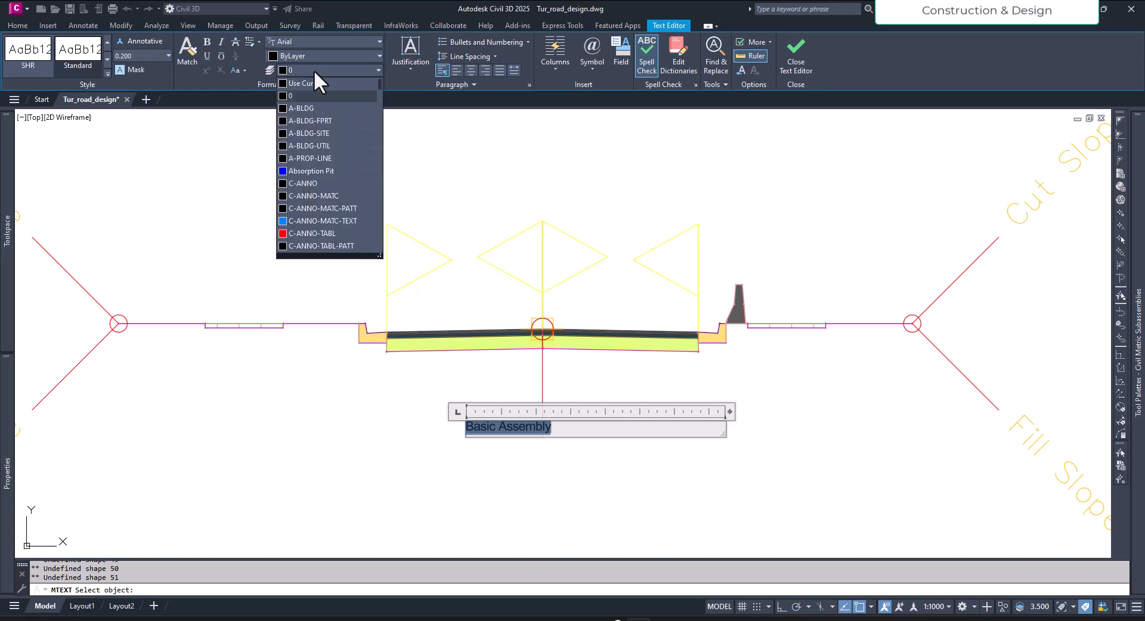
{"action": "left_click", "coordinate": [318, 70]}
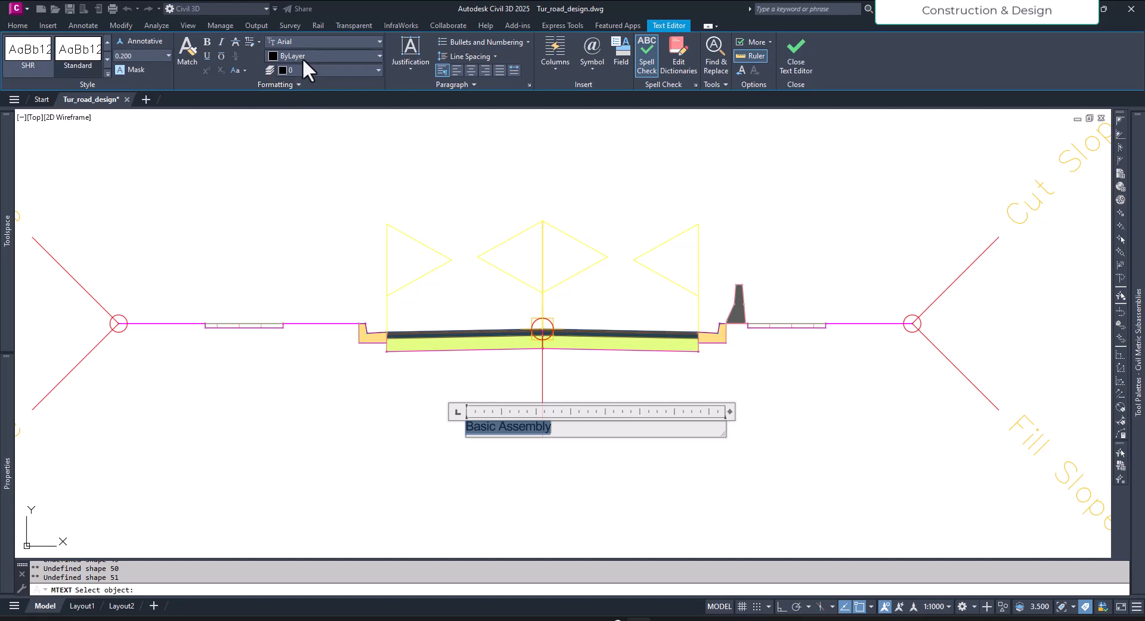
{"action": "left_click", "coordinate": [302, 57]}
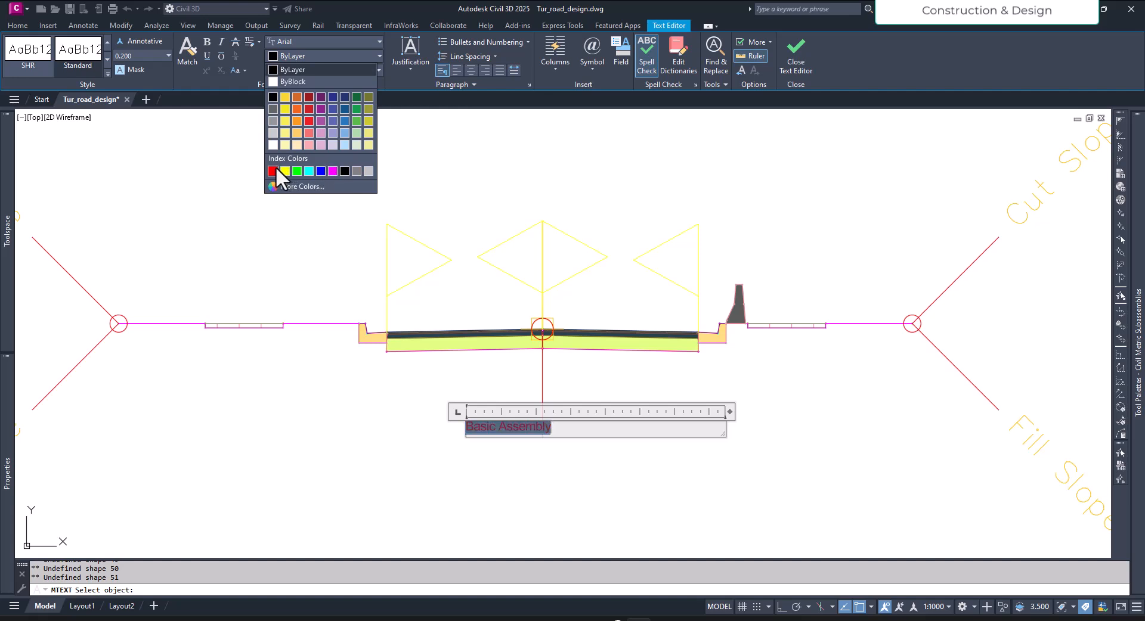
{"action": "left_click", "coordinate": [333, 173]}
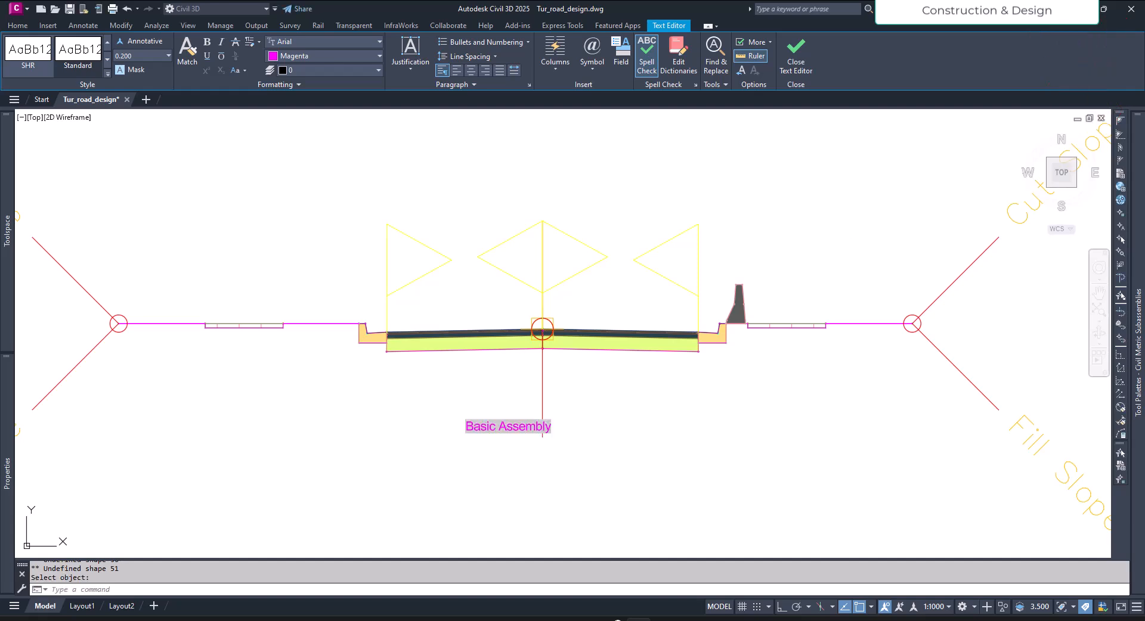
Move the assembly name label up and closer to the centreline, just below the pavement layers.
{"action": "scroll", "coordinate": [500, 427], "scroll_direction": "up", "scroll_amount": 4}
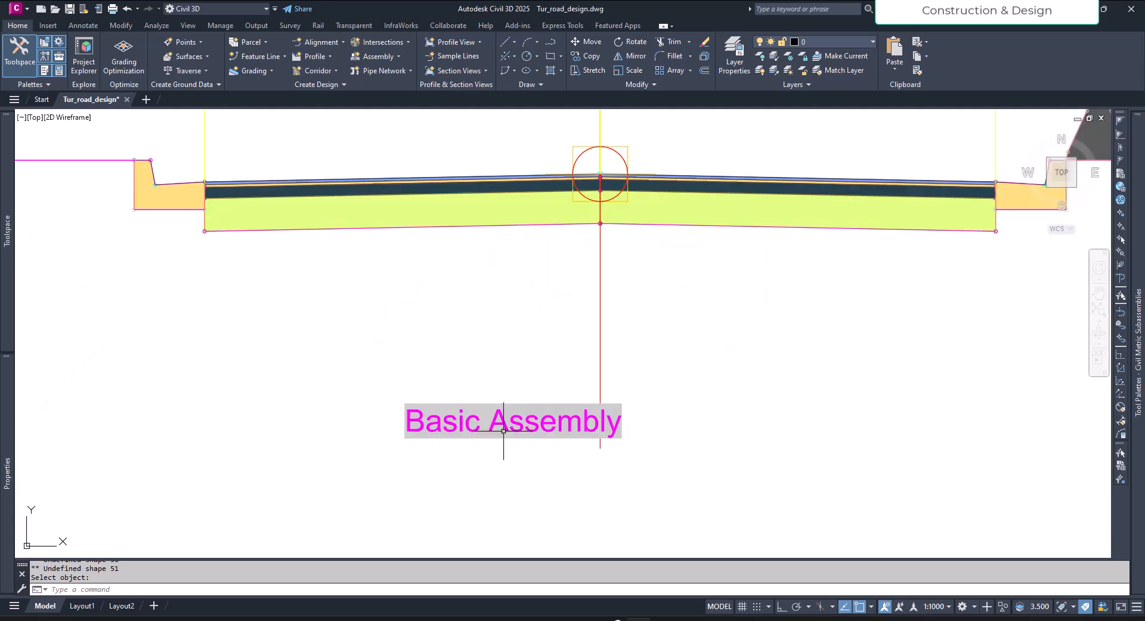
{"action": "left_click", "coordinate": [532, 422]}
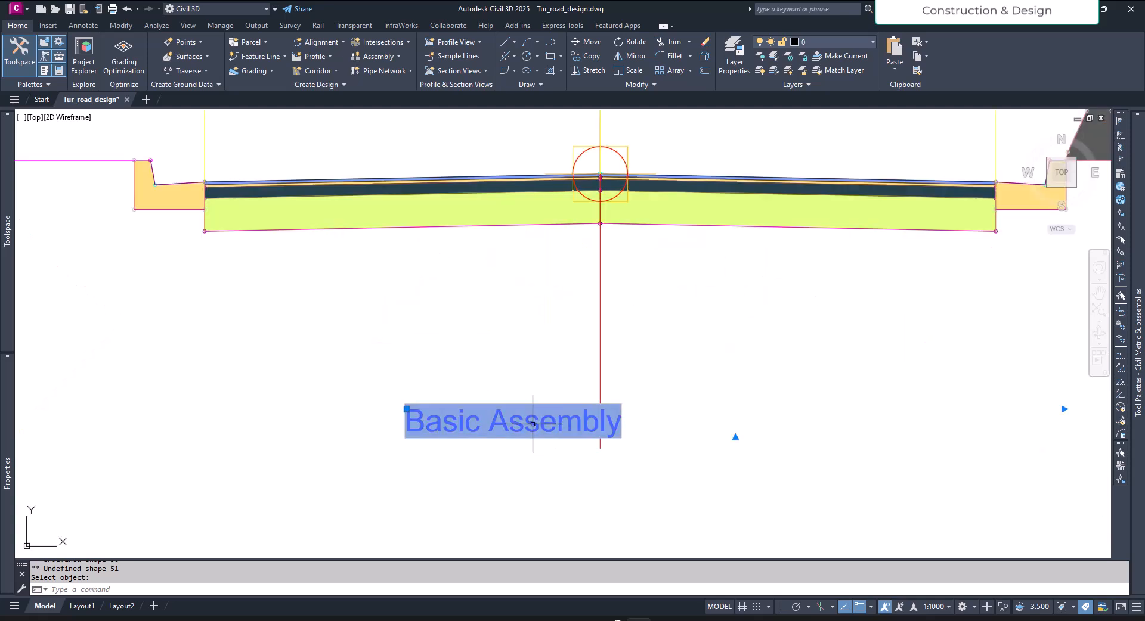
{"action": "left_click", "coordinate": [407, 409]}
{"action": "key", "text": "Escape"}
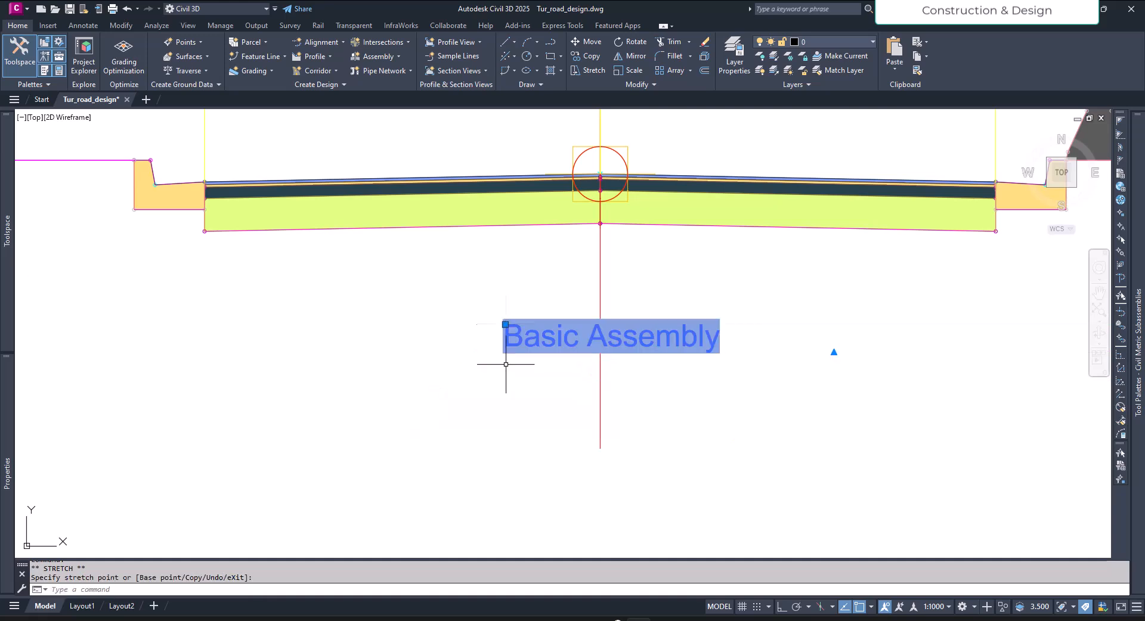
Narrow the text frame of the label under the upper assembly so it fits more closely around the name.
{"action": "scroll", "coordinate": [471, 380], "scroll_direction": "down", "scroll_amount": 4}
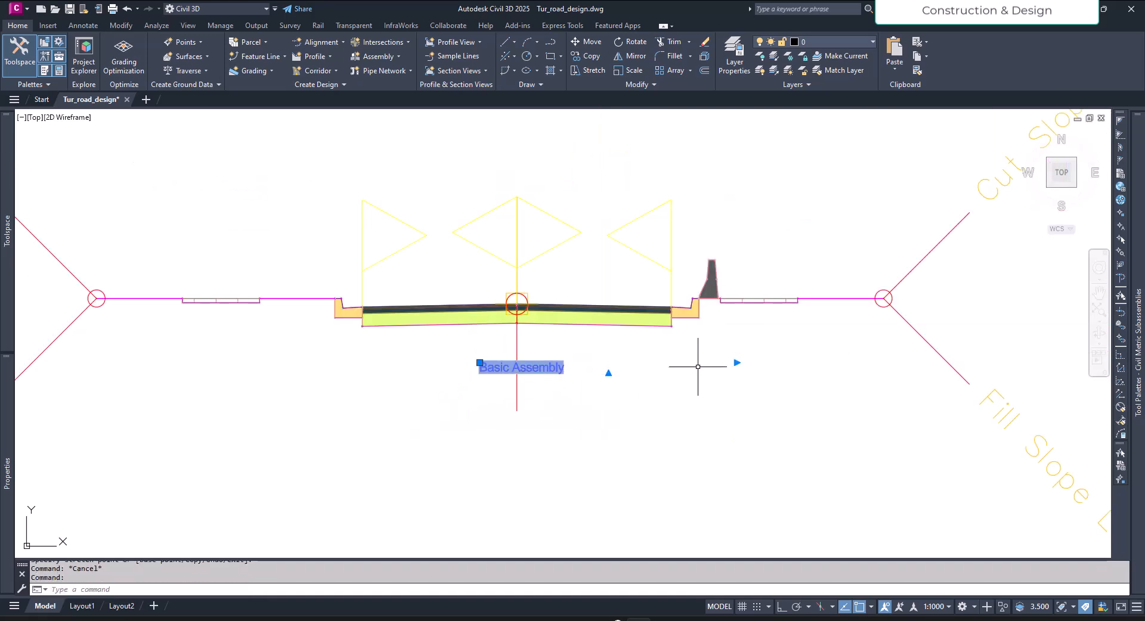
{"action": "left_click", "coordinate": [608, 374]}
{"action": "key", "text": "Escape"}
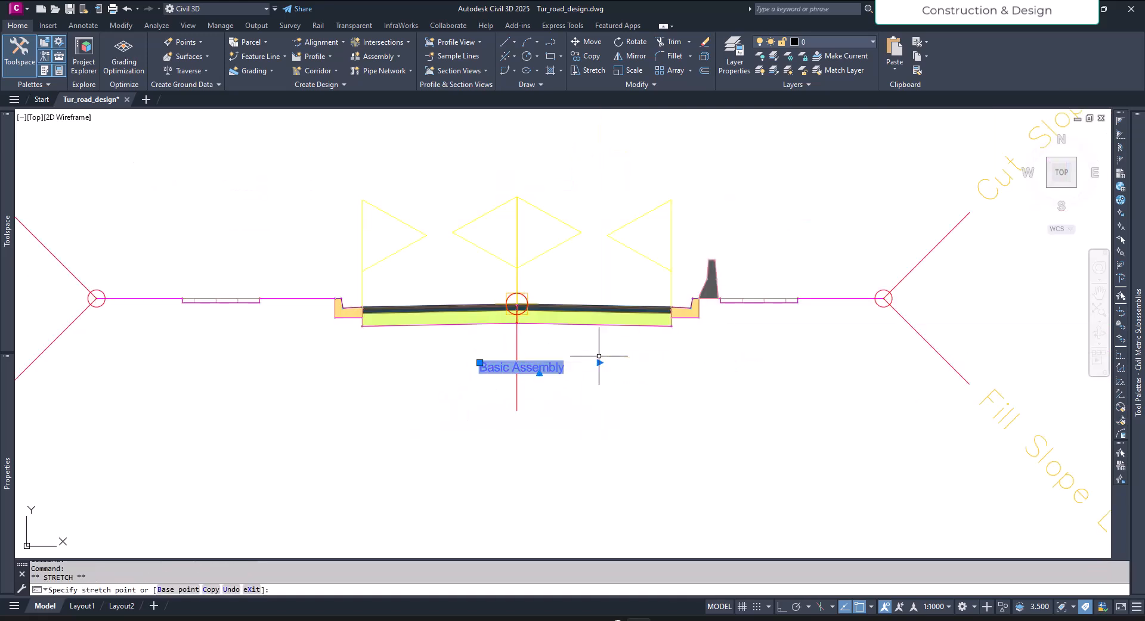
{"action": "key", "text": "Escape"}
Examine the upper assembly with its name label and the unlabelled second assembly below it.
{"action": "scroll", "coordinate": [555, 344], "scroll_direction": "down", "scroll_amount": 3}
{"action": "scroll", "coordinate": [555, 331], "scroll_direction": "up", "scroll_amount": 3}
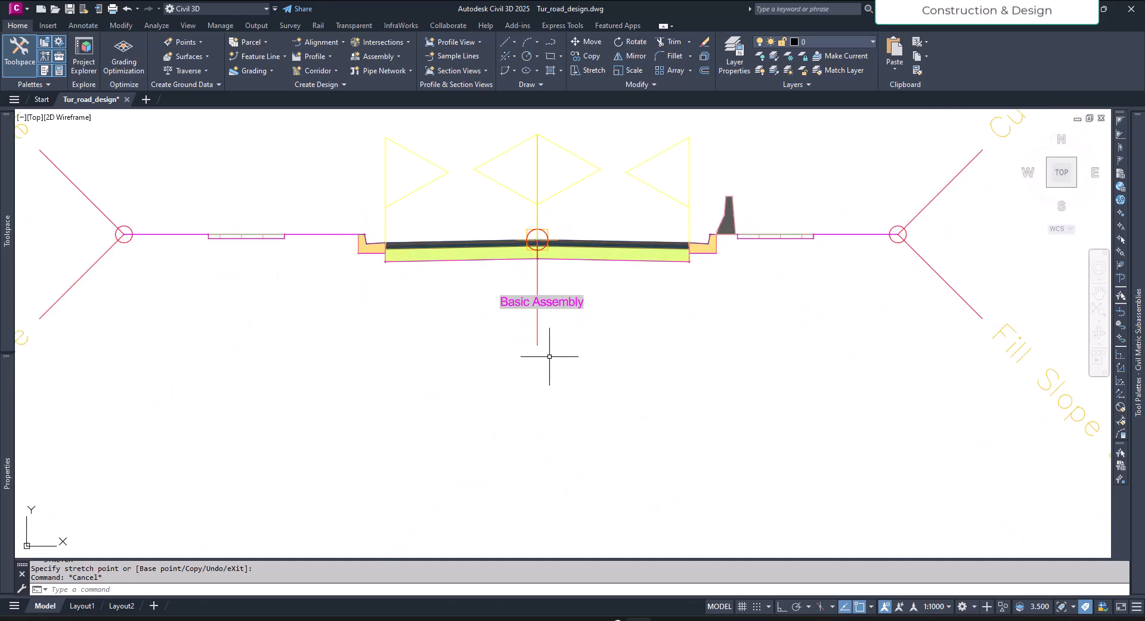
{"action": "left_click", "coordinate": [541, 308]}
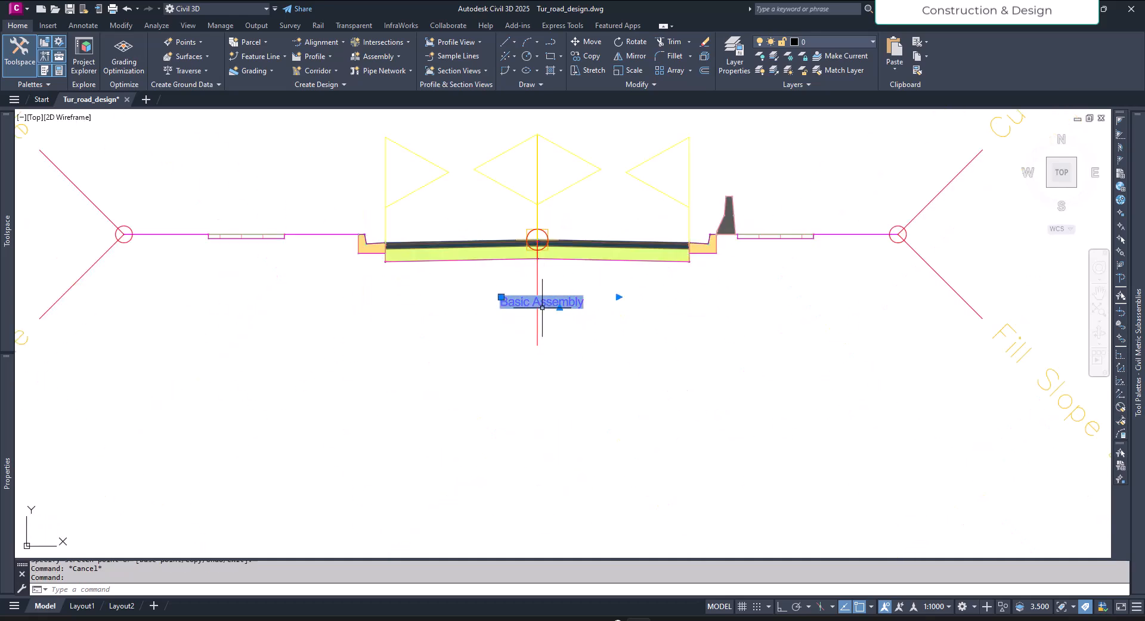
{"action": "key", "text": "Escape"}
{"action": "scroll", "coordinate": [578, 325], "scroll_direction": "down", "scroll_amount": 3}
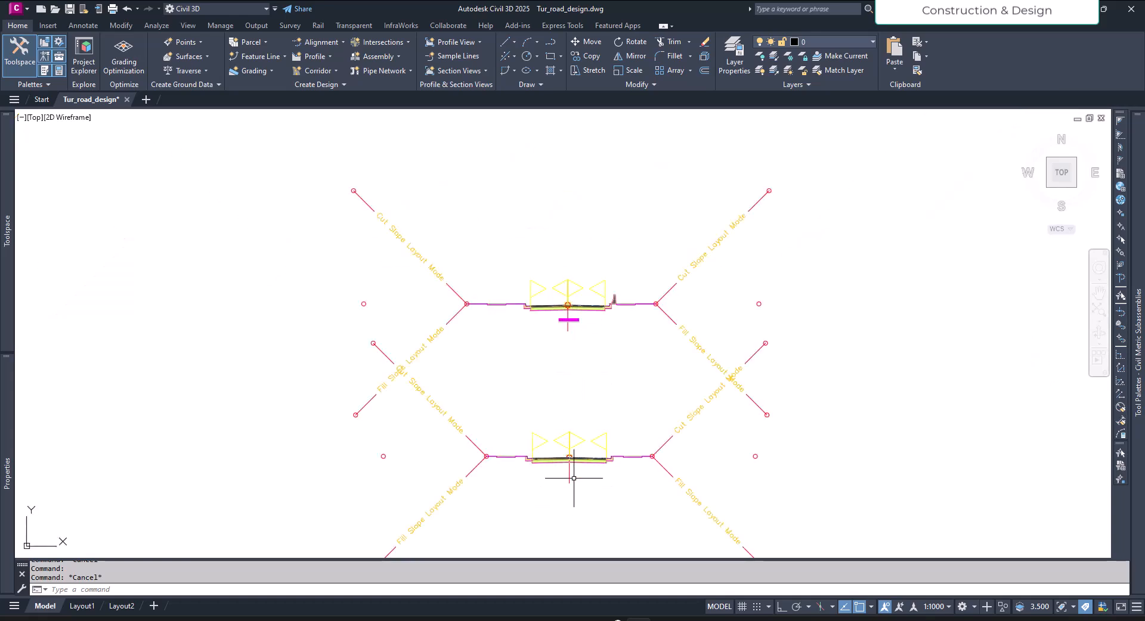
{"action": "scroll", "coordinate": [581, 478], "scroll_direction": "up", "scroll_amount": 3}
{"action": "scroll", "coordinate": [583, 476], "scroll_direction": "down", "scroll_amount": 3}
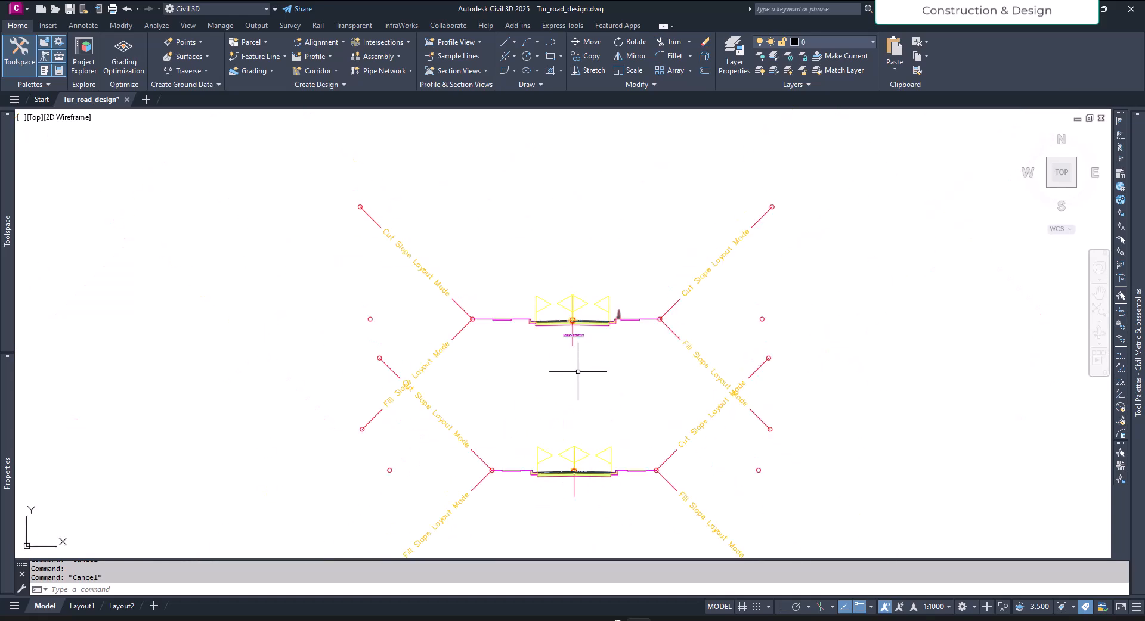
{"action": "scroll", "coordinate": [584, 381], "scroll_direction": "up", "scroll_amount": 3}
{"action": "scroll", "coordinate": [612, 400], "scroll_direction": "down", "scroll_amount": 4}
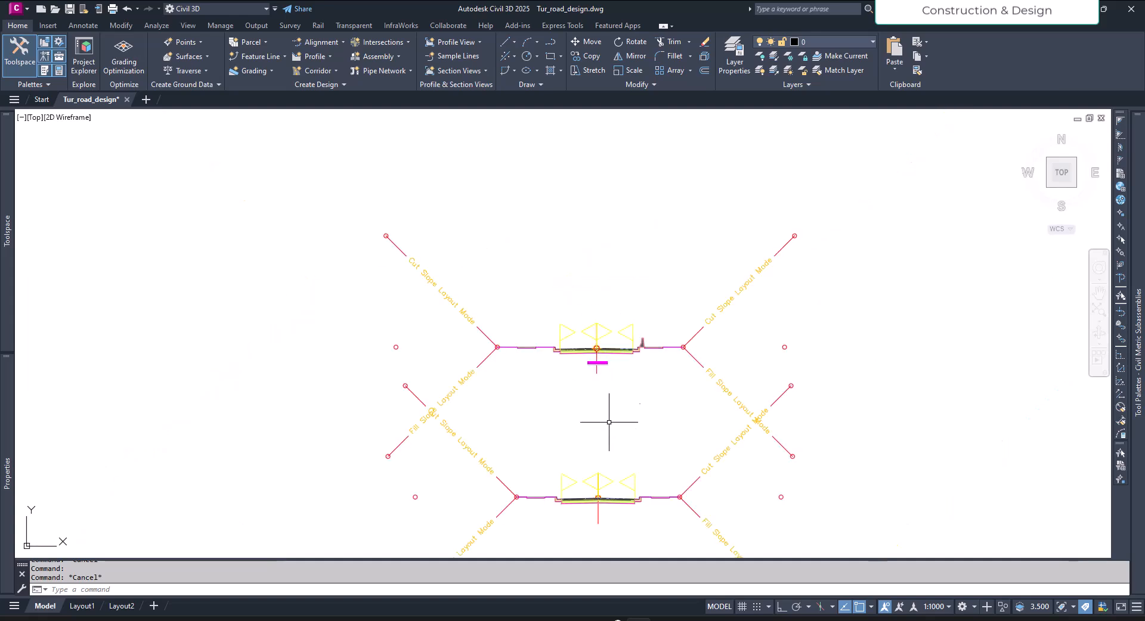
Copy the name label from the lower end of the upper assembly's centreline to the matching point on the lower assembly.
{"action": "scroll", "coordinate": [605, 352], "scroll_direction": "up", "scroll_amount": 4}
{"action": "left_click", "coordinate": [587, 392]}
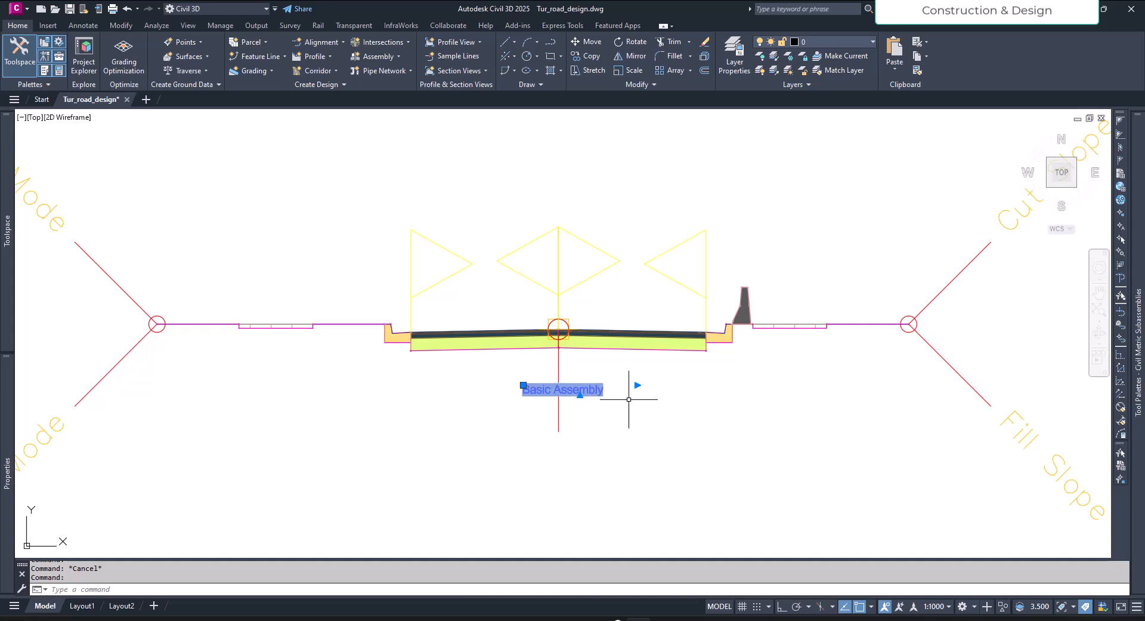
{"action": "type", "text": "o"}
{"action": "key", "text": "Return"}
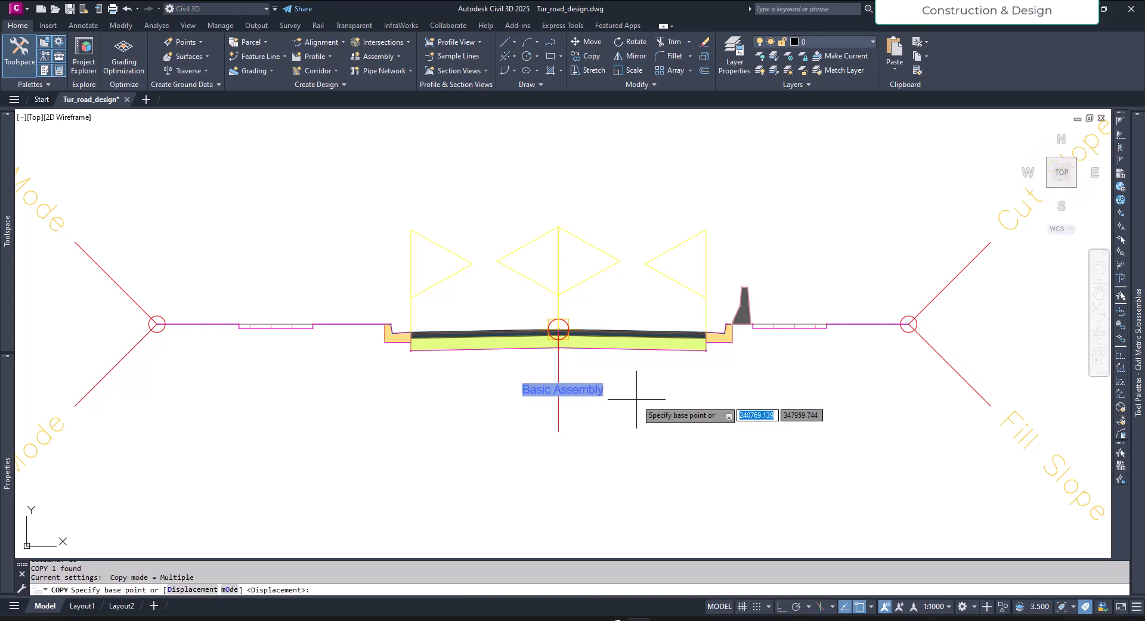
{"action": "left_click", "coordinate": [557, 431]}
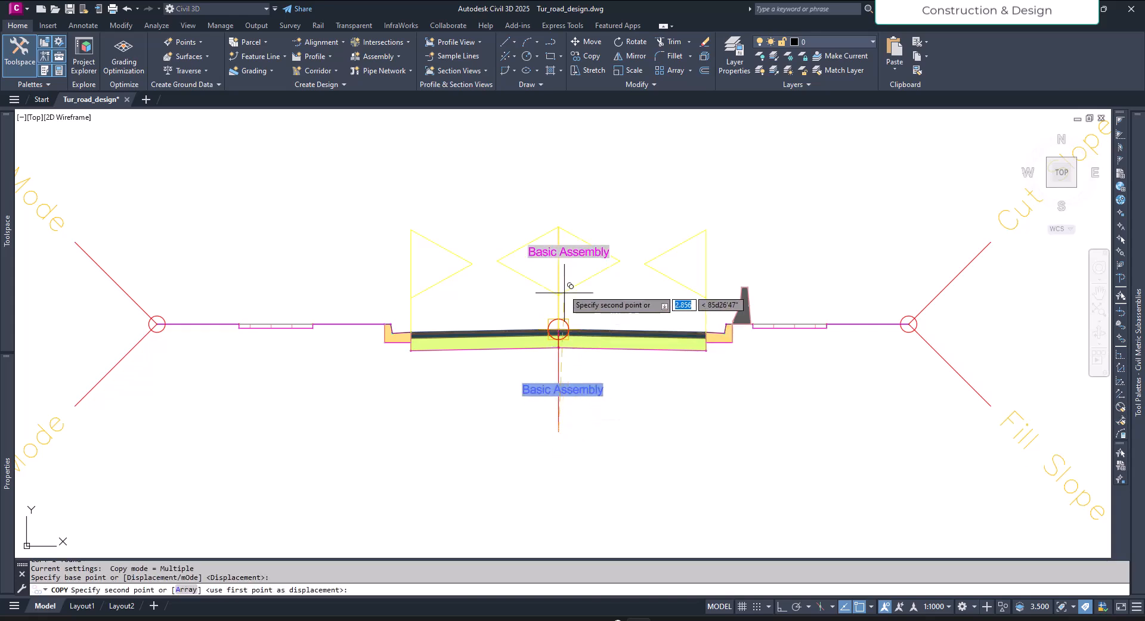
{"action": "scroll", "coordinate": [560, 325], "scroll_direction": "down", "scroll_amount": 5}
{"action": "scroll", "coordinate": [554, 465], "scroll_direction": "up", "scroll_amount": 5}
{"action": "left_click", "coordinate": [563, 464]}
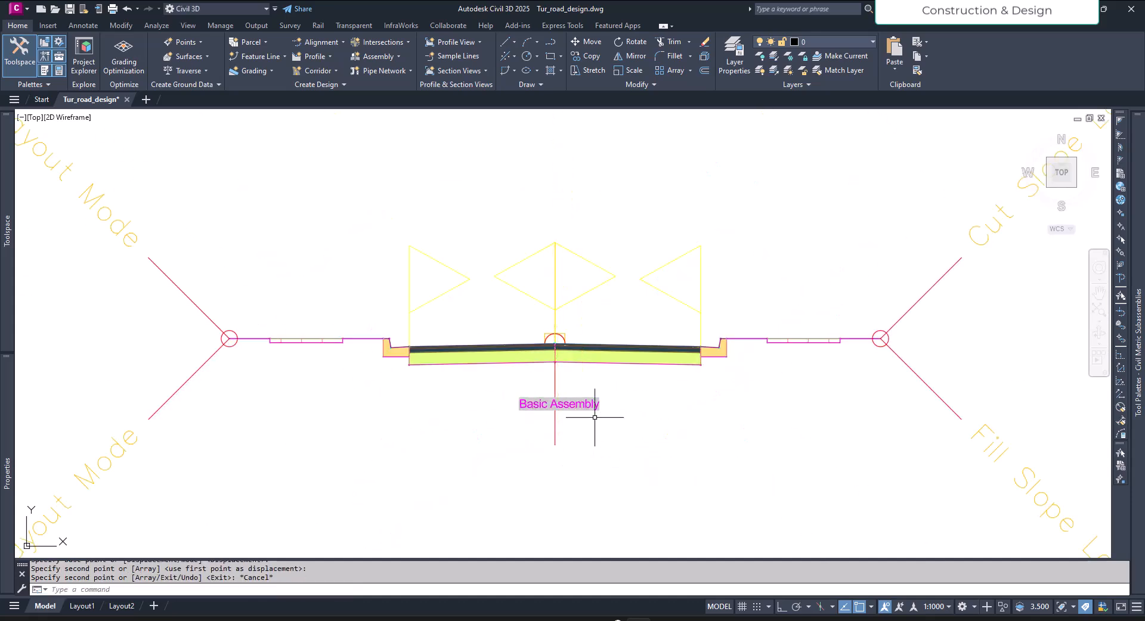
{"action": "key", "text": "Escape"}
Edit the copied label's text field and relink it to the lower assembly as its source object.
{"action": "left_click", "coordinate": [569, 422]}
{"action": "double_click", "coordinate": [570, 422]}
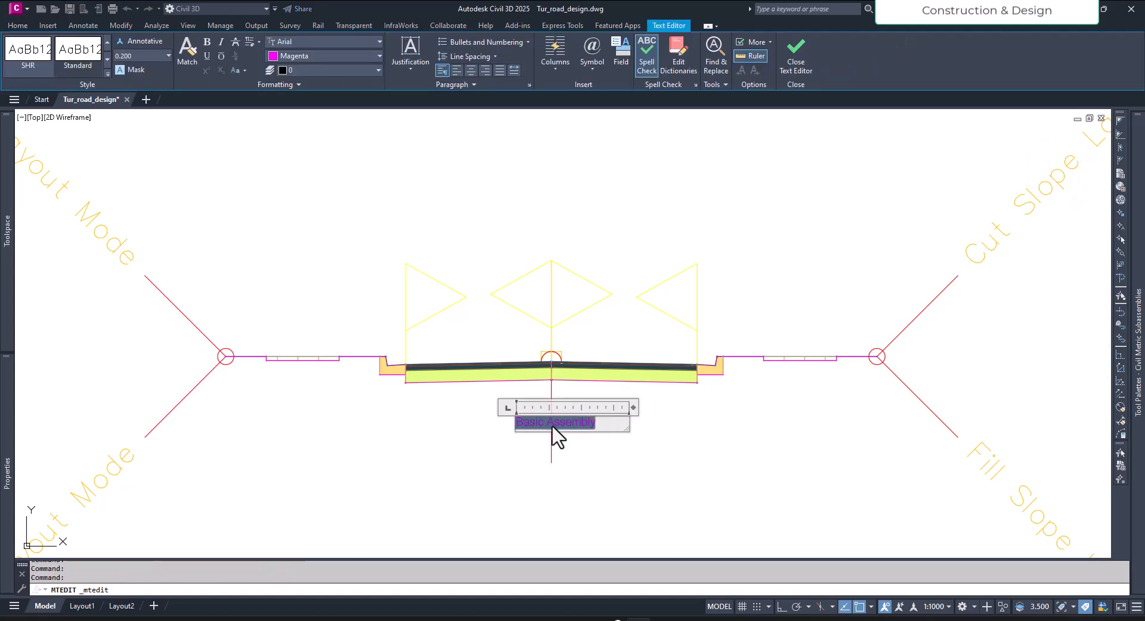
{"action": "left_click", "coordinate": [617, 55]}
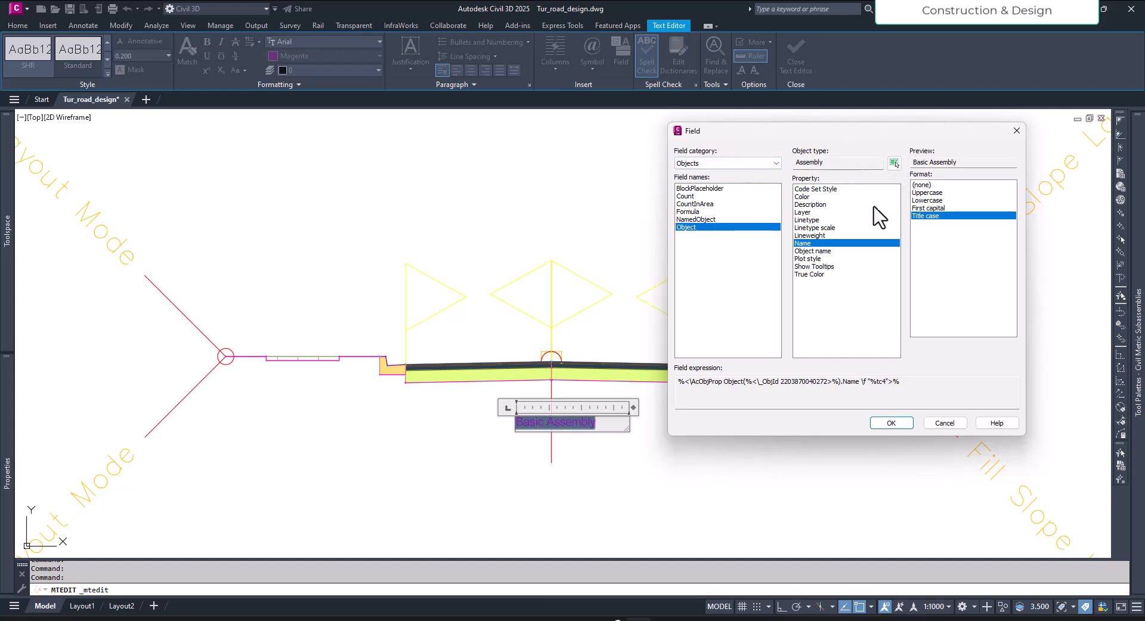
{"action": "left_click", "coordinate": [893, 162]}
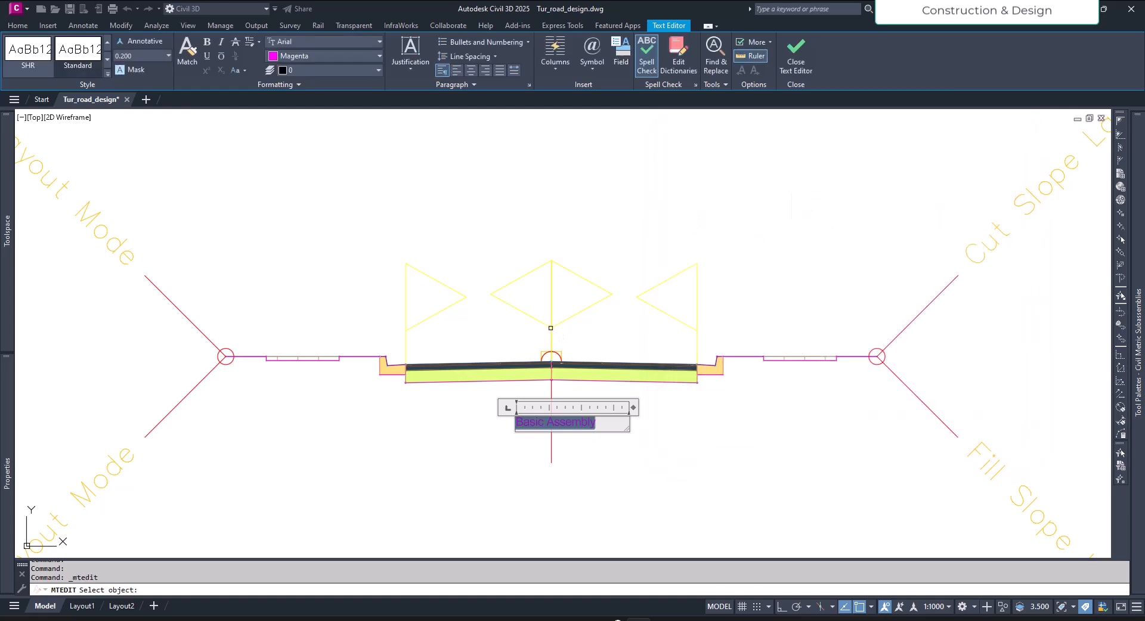
{"action": "left_click", "coordinate": [551, 328]}
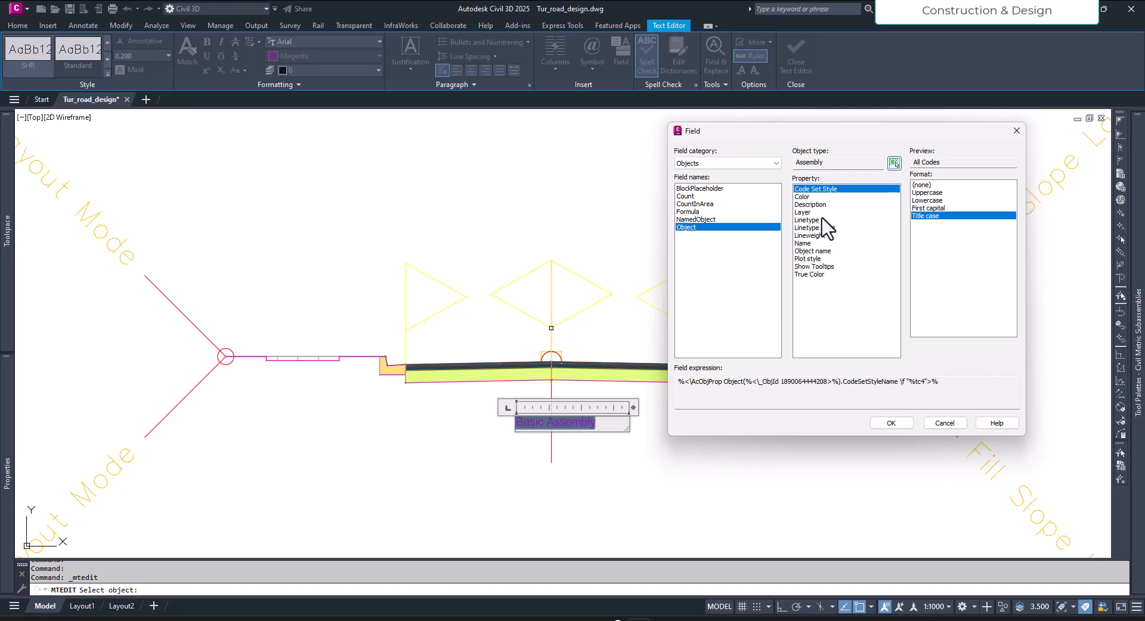
Make the relinked field show the assembly's Name property and finish editing the copied label.
{"action": "left_click", "coordinate": [806, 243]}
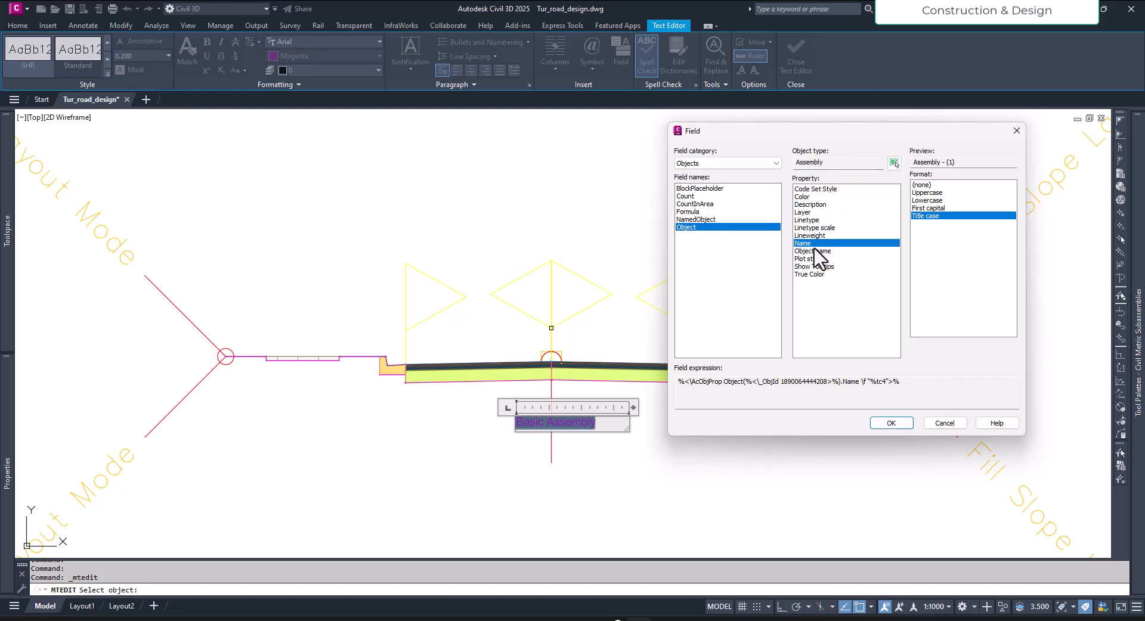
{"action": "left_click", "coordinate": [890, 423]}
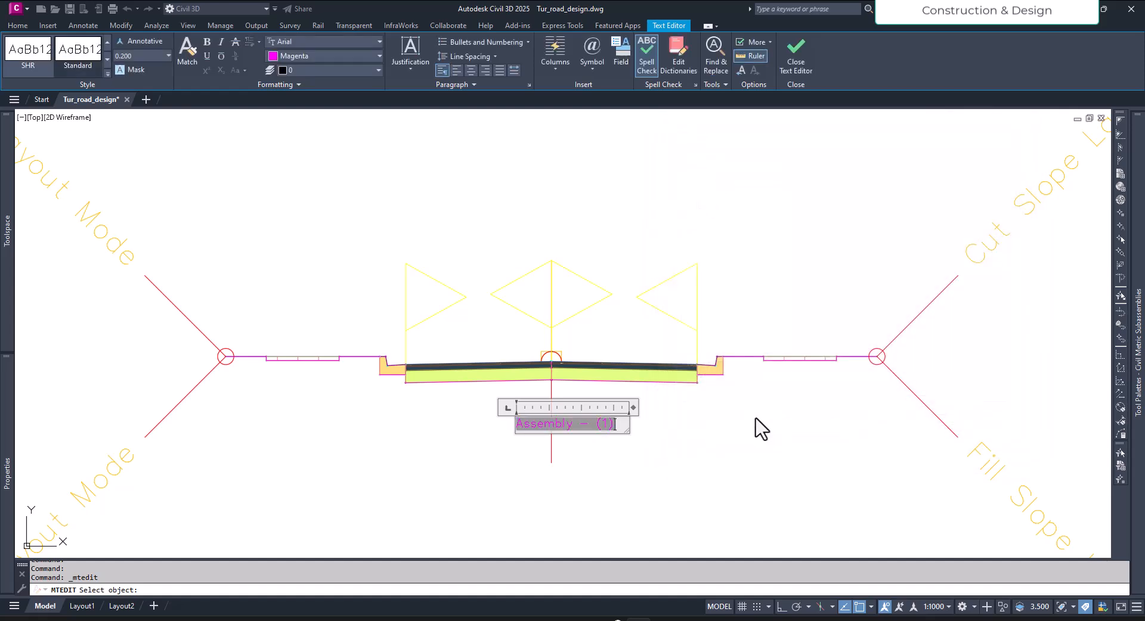
{"action": "left_click", "coordinate": [646, 453]}
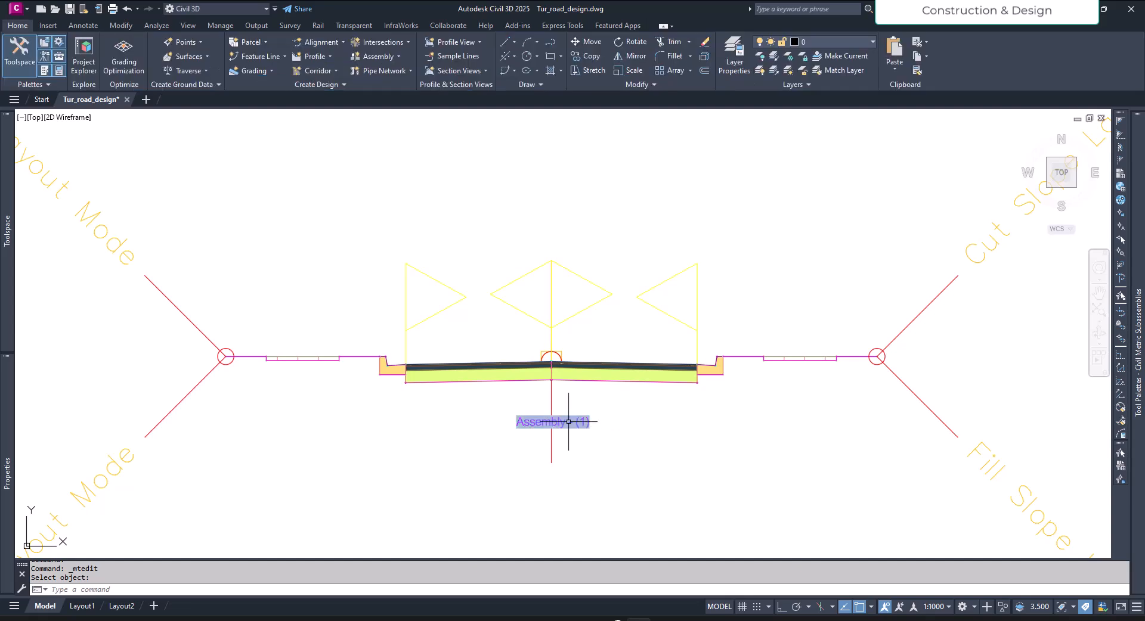
Inspect the lower assembly's label up close and compare the name labels under both assemblies.
{"action": "scroll", "coordinate": [569, 421], "scroll_direction": "up", "scroll_amount": 4}
{"action": "scroll", "coordinate": [596, 440], "scroll_direction": "down", "scroll_amount": 6}
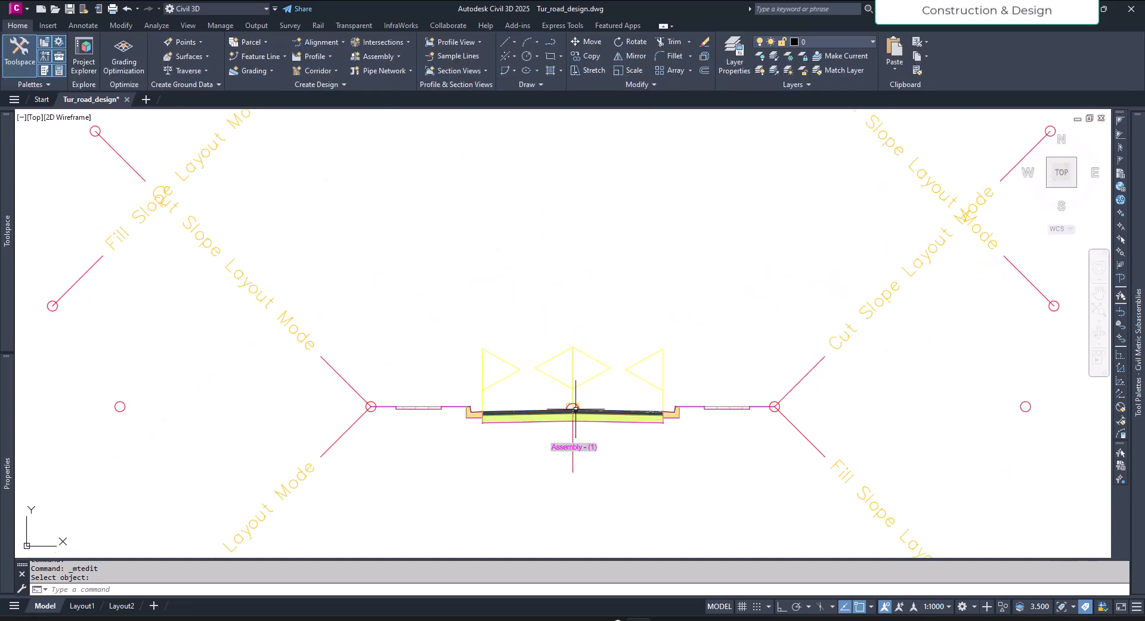
{"action": "scroll", "coordinate": [567, 462], "scroll_direction": "up", "scroll_amount": 2}
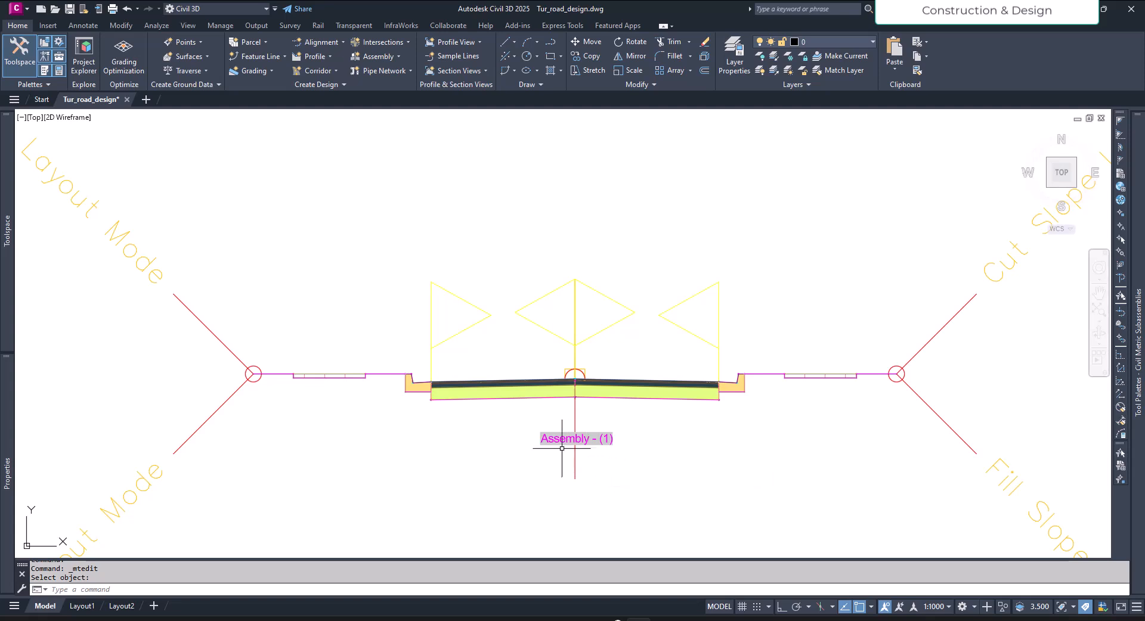
{"action": "scroll", "coordinate": [550, 449], "scroll_direction": "up", "scroll_amount": 2}
{"action": "left_click", "coordinate": [614, 450]}
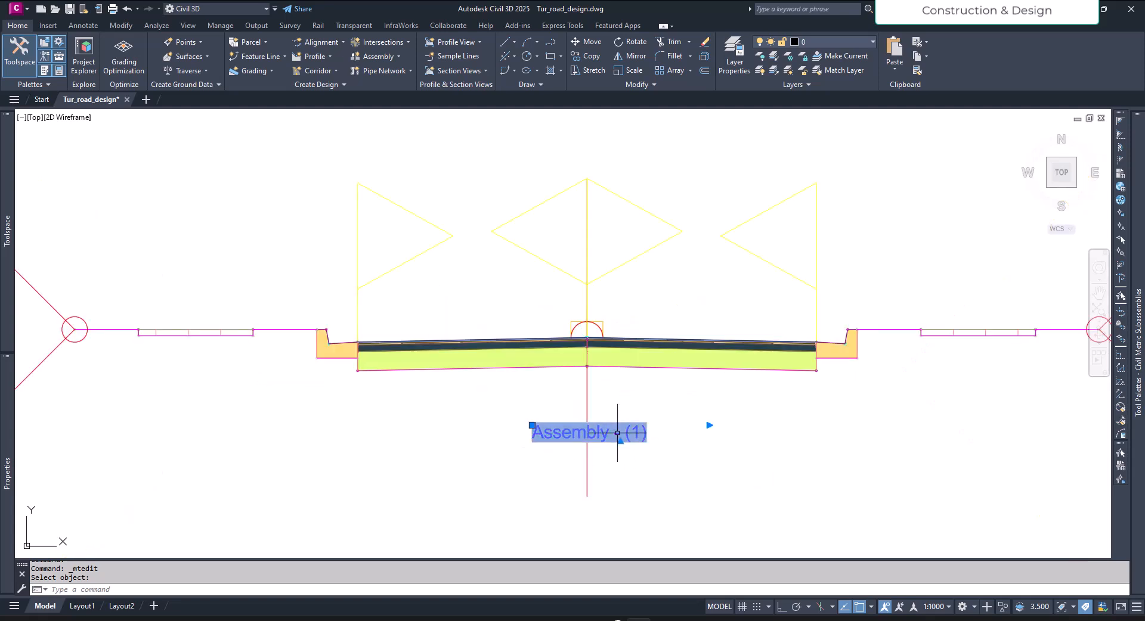
{"action": "key", "text": "Escape"}
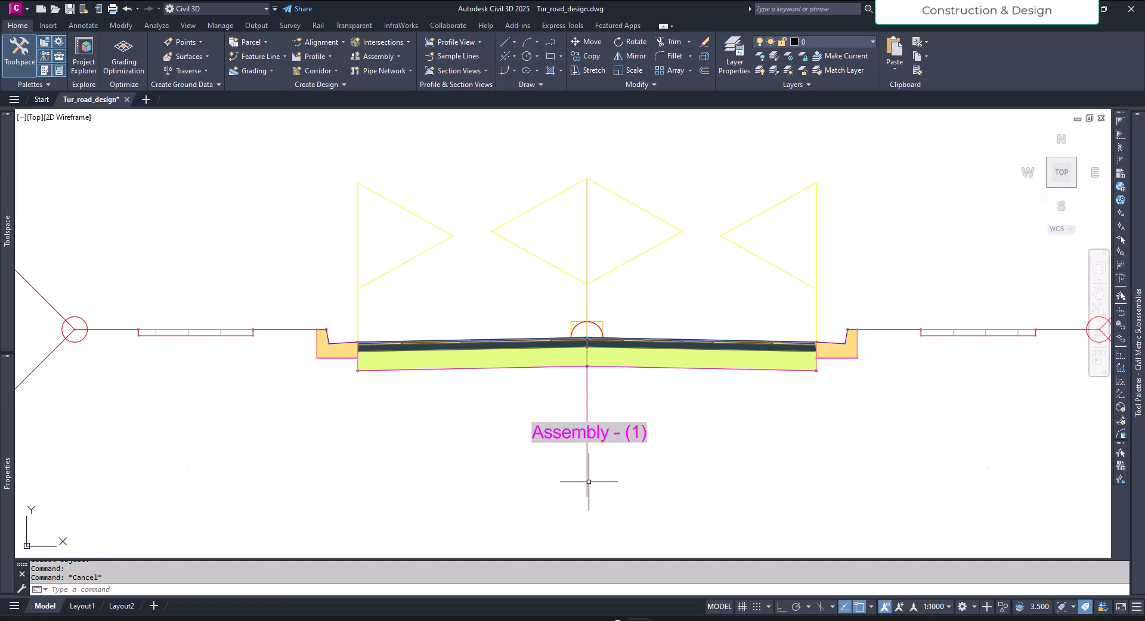
{"action": "scroll", "coordinate": [589, 486], "scroll_direction": "down", "scroll_amount": 5}
{"action": "scroll", "coordinate": [604, 479], "scroll_direction": "up", "scroll_amount": 2}
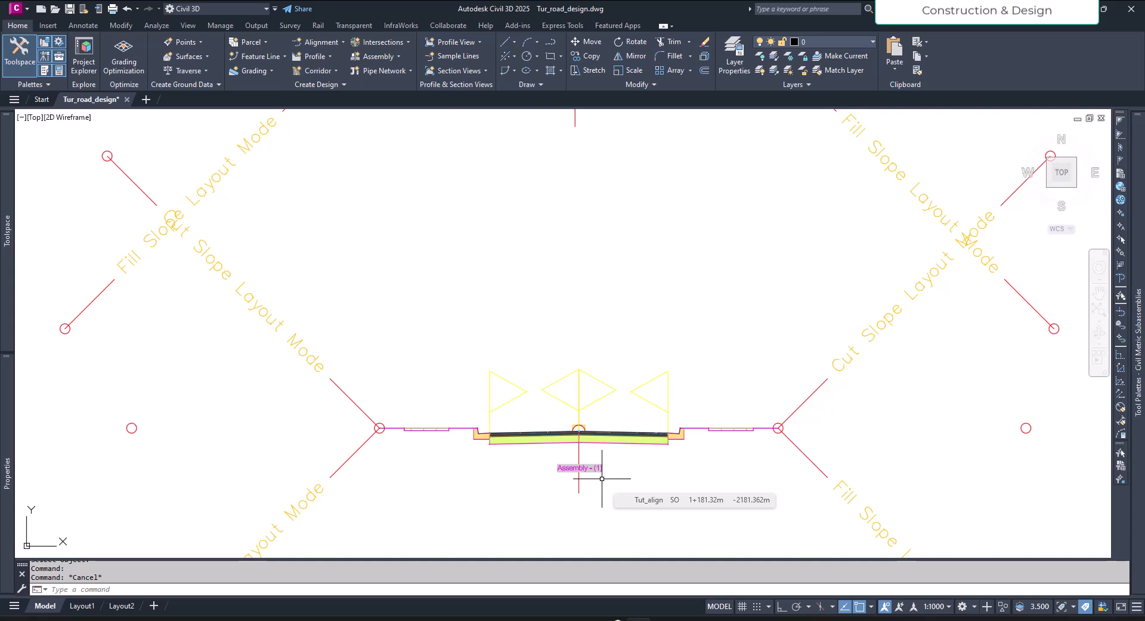
{"action": "scroll", "coordinate": [592, 474], "scroll_direction": "up", "scroll_amount": 5}
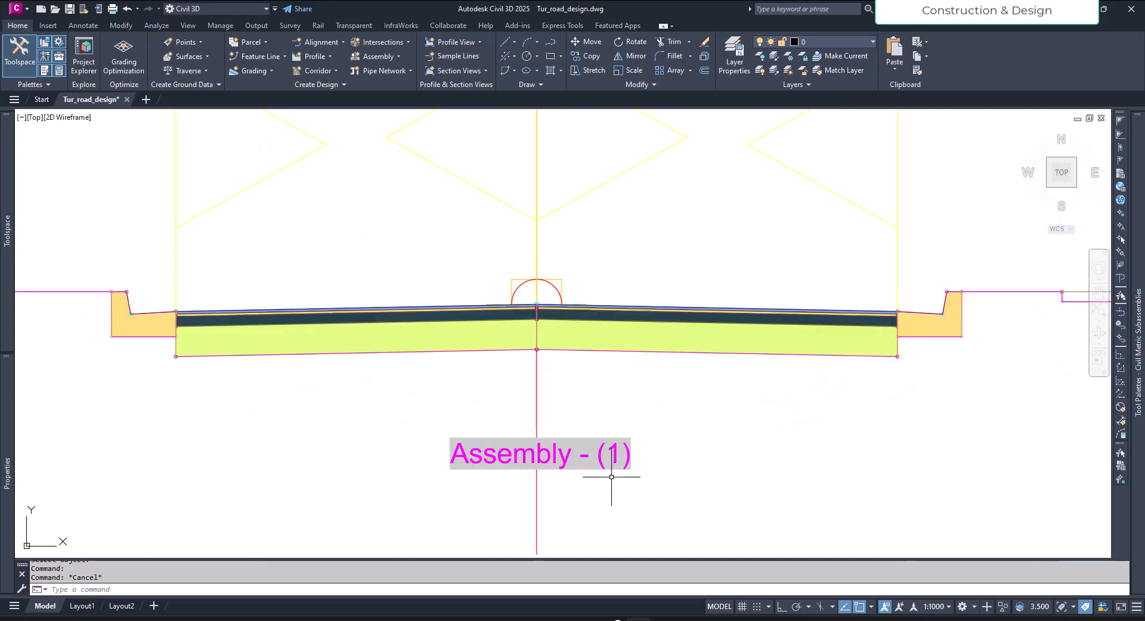
{"action": "scroll", "coordinate": [593, 513], "scroll_direction": "down", "scroll_amount": 8}
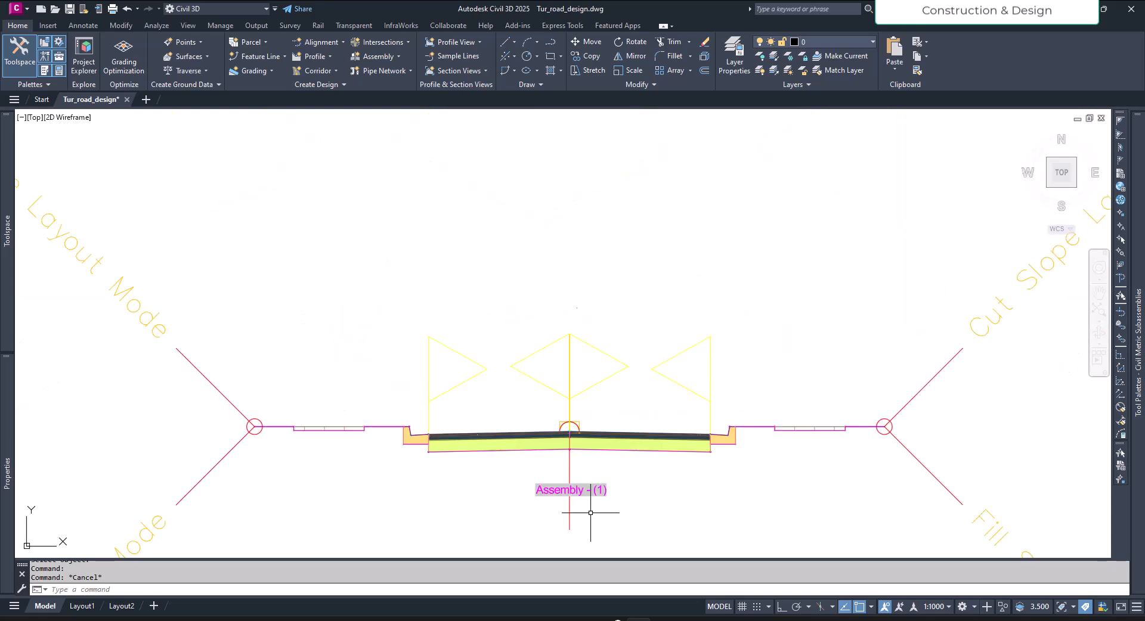
{"action": "scroll", "coordinate": [621, 467], "scroll_direction": "up", "scroll_amount": 2}
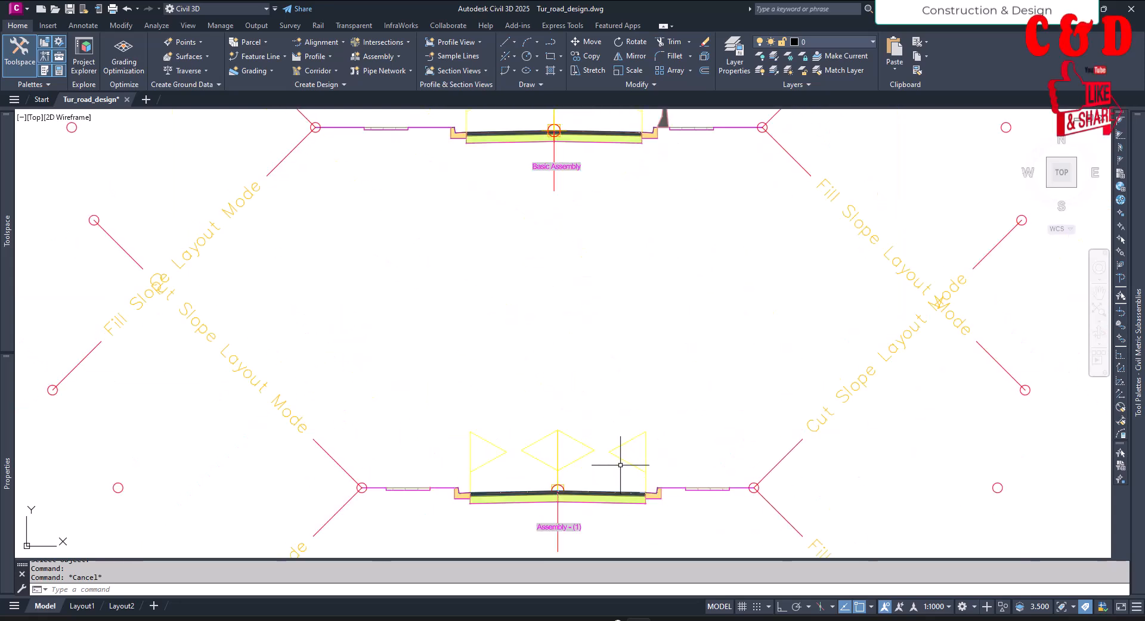
{"action": "middle_click_drag", "start_coordinate": [639, 383], "coordinate": [642, 406]}
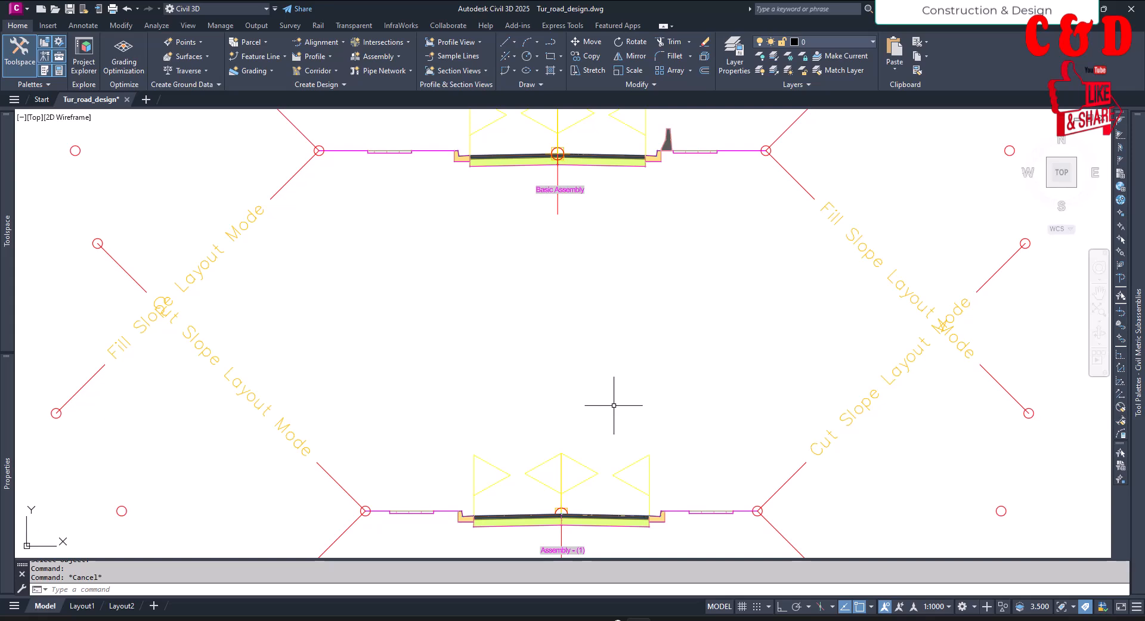
{"action": "scroll", "coordinate": [607, 411], "scroll_direction": "down", "scroll_amount": 2}
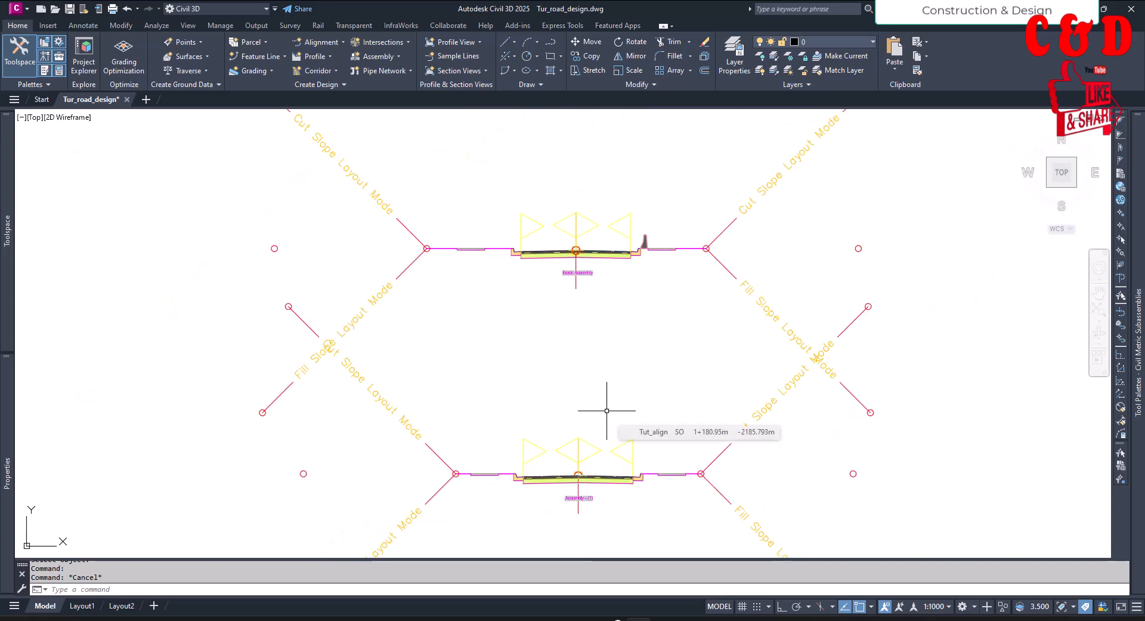